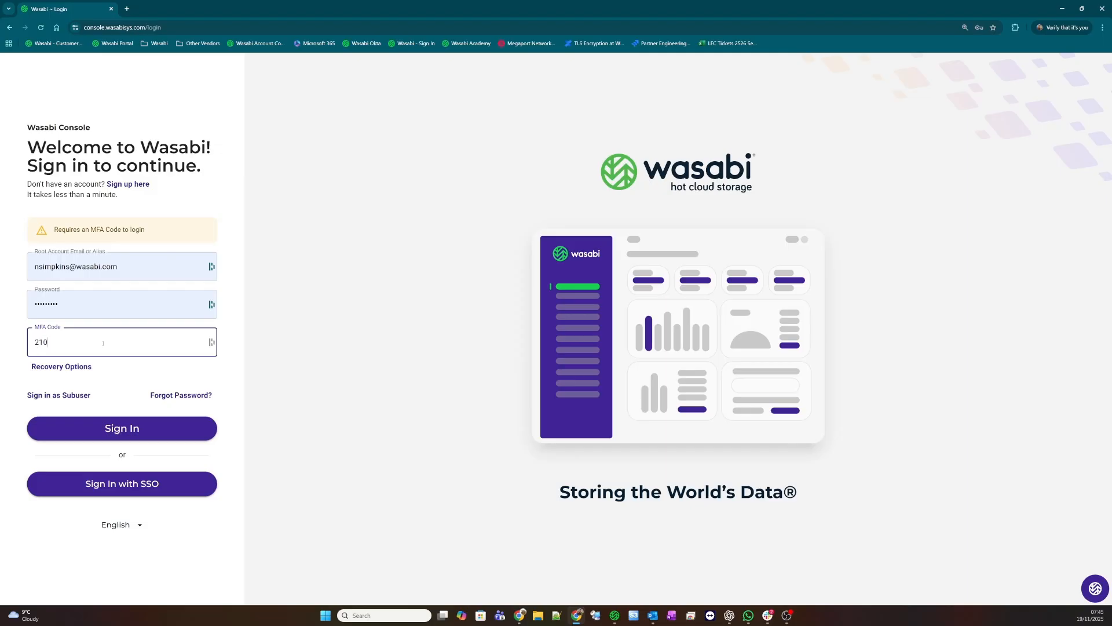
# Enter the sign-in code and sign in to reach the Dashboard showing 5.17 GB across 11 buckets
pyautogui.click(111, 422)
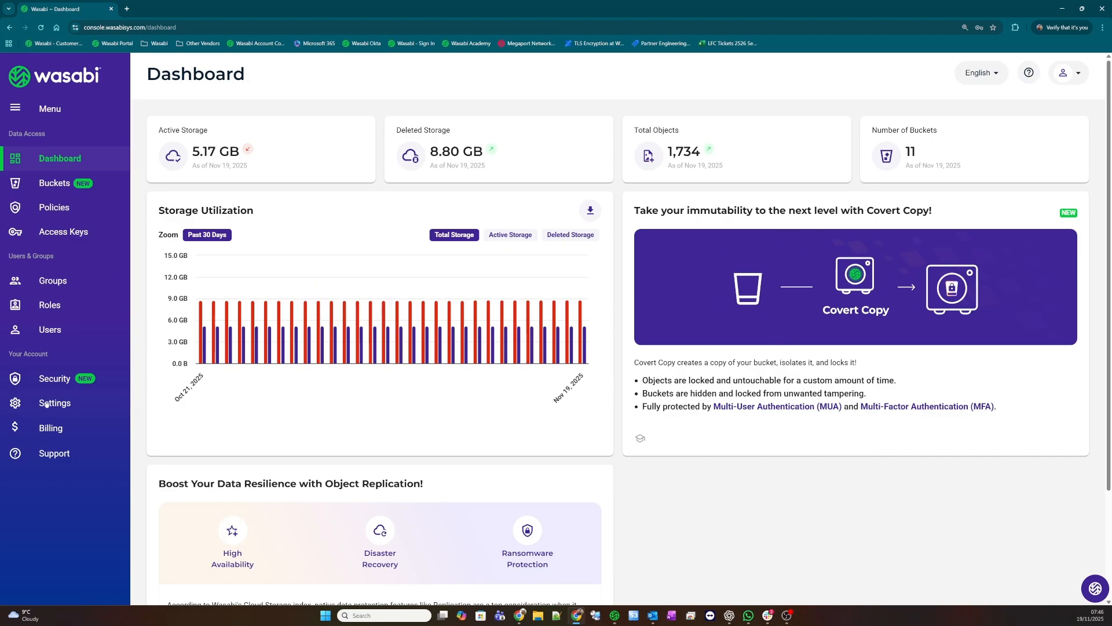
# Check MFA status and the MUA security contact in Security Center, then view the three IAM users
pyautogui.click(46, 380)
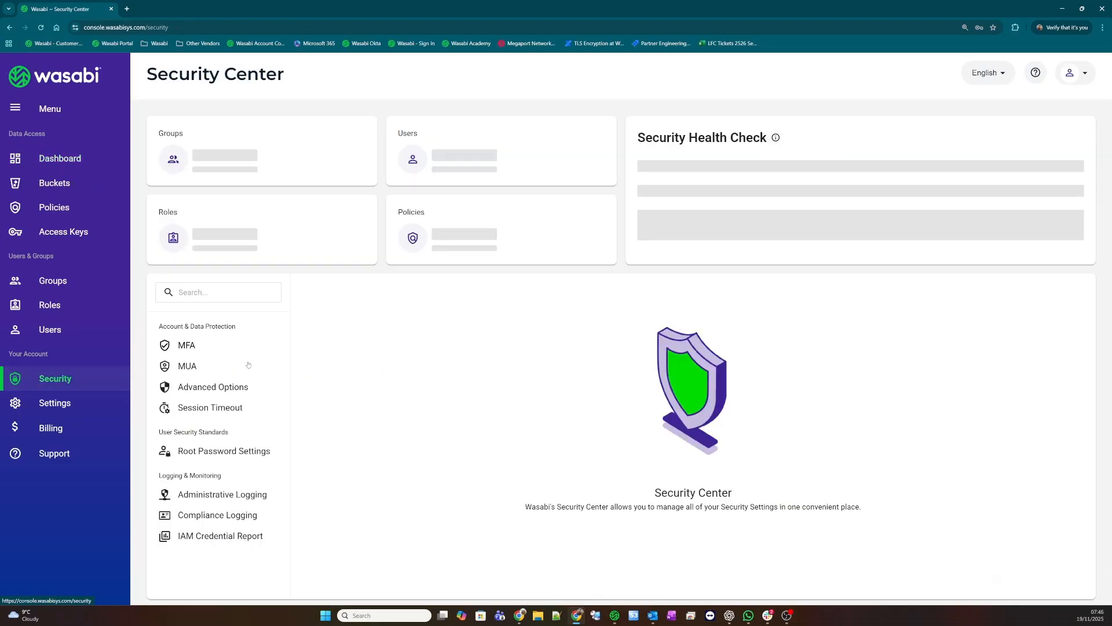
pyautogui.click(187, 345)
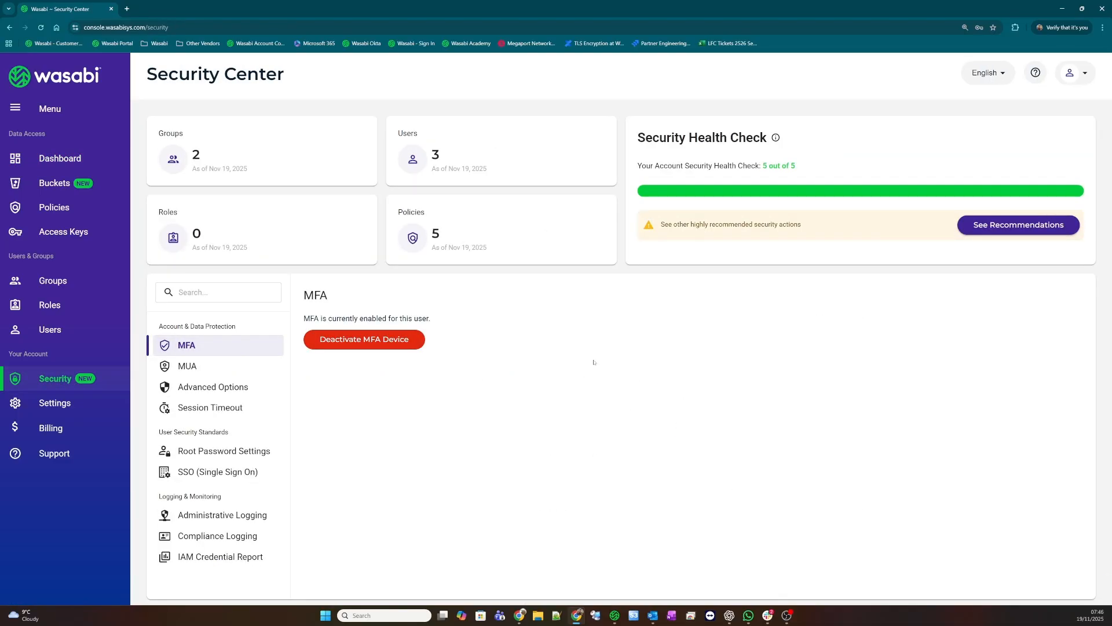
pyautogui.click(194, 369)
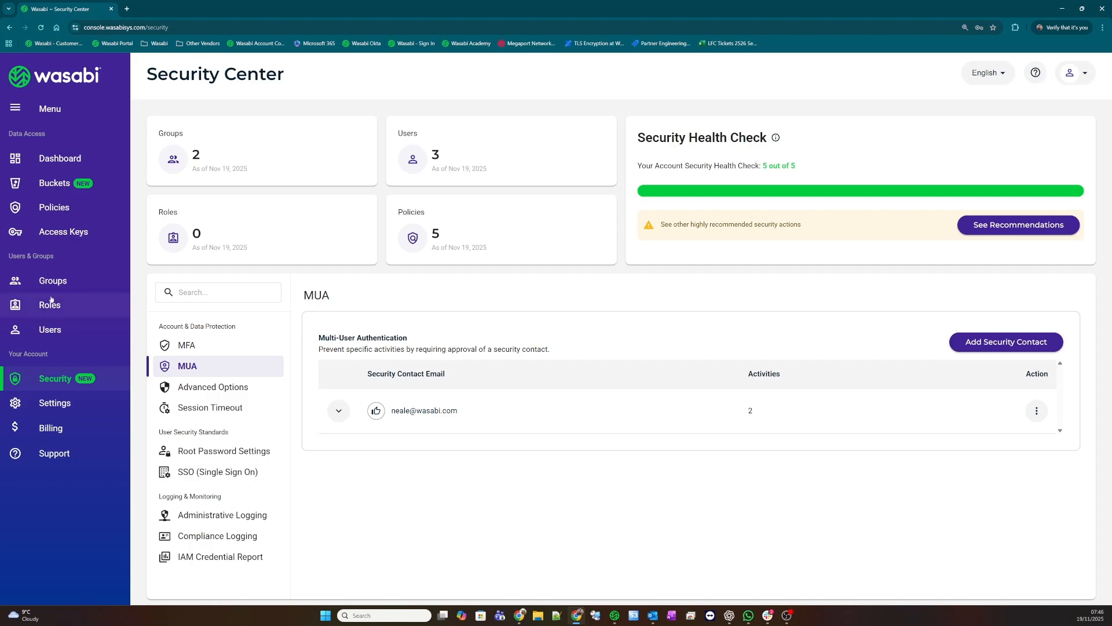
pyautogui.click(47, 336)
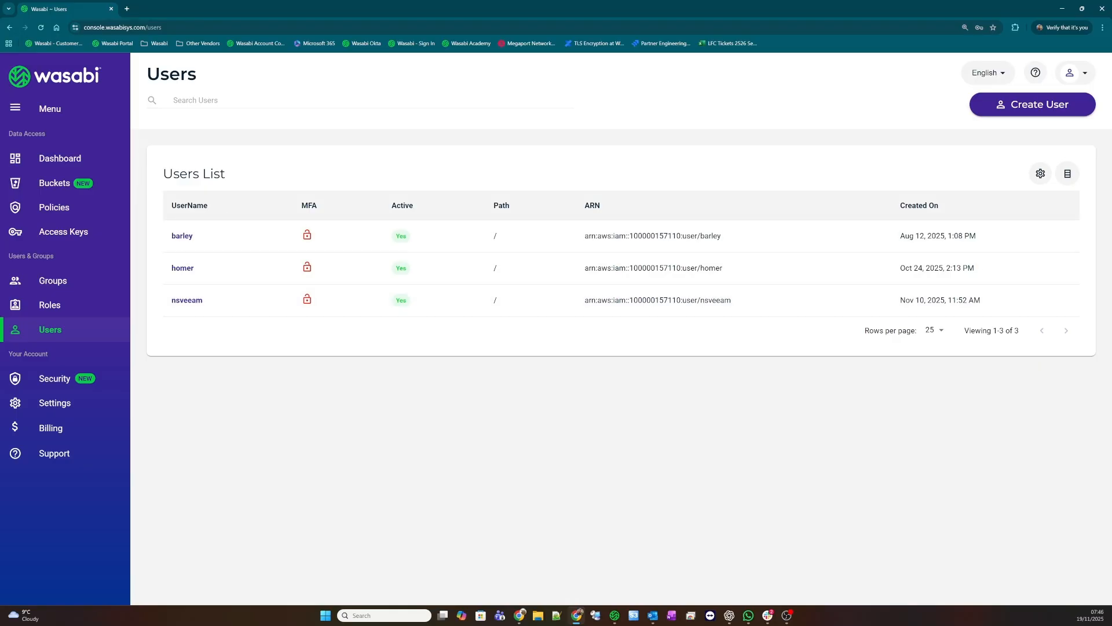
# Return to the Dashboard, then bring up the 10-bucket list
pyautogui.click(78, 160)
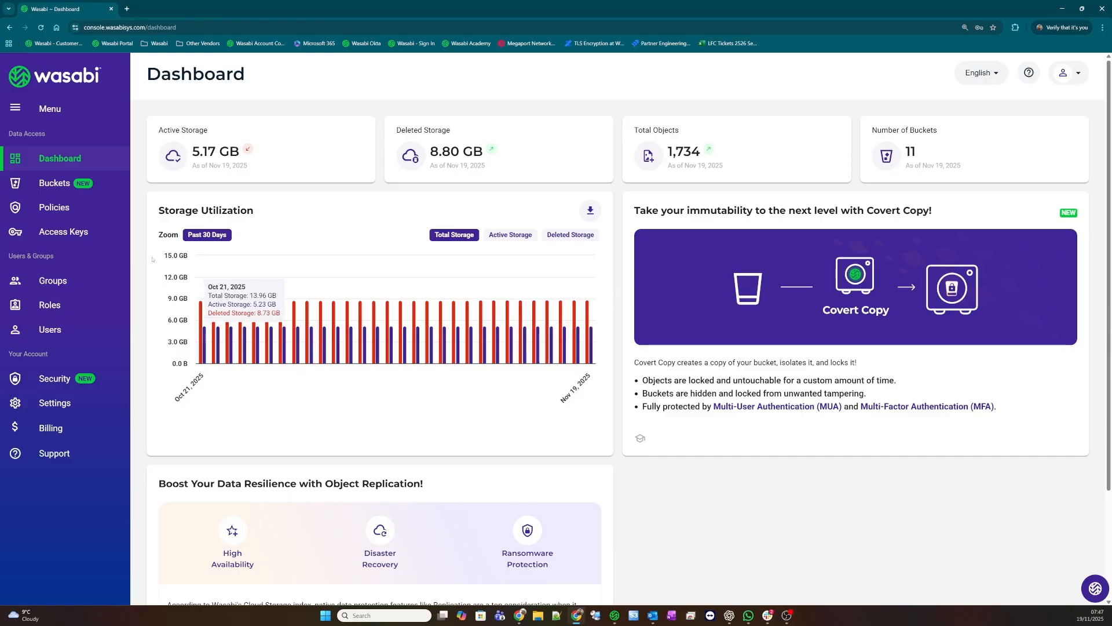
pyautogui.click(50, 185)
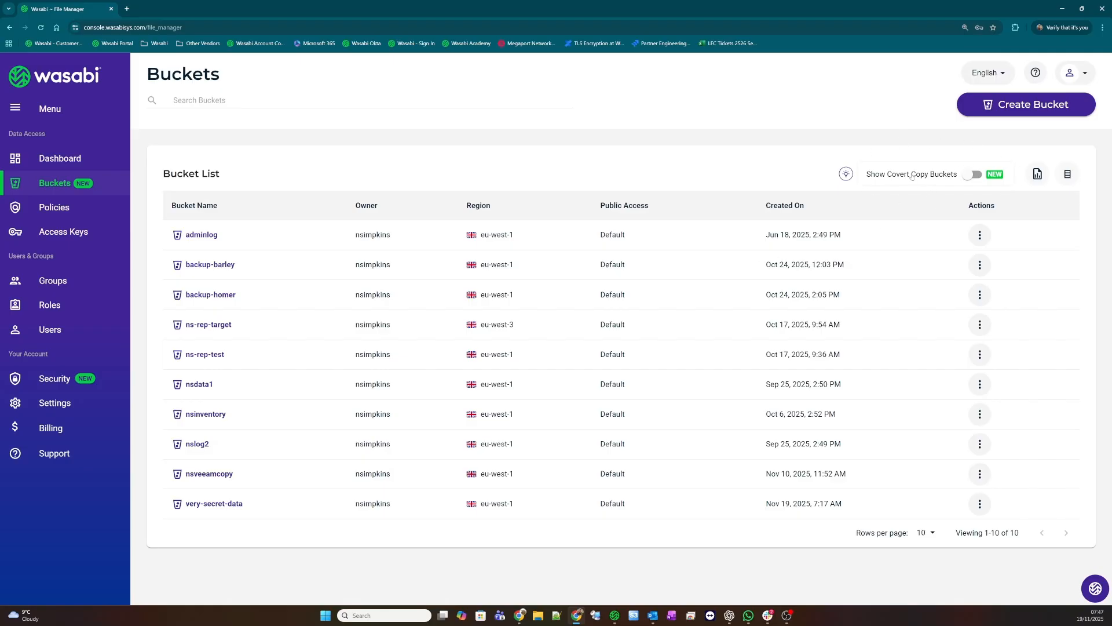
# Review the existing nsdata1 covert copy, restore the full list, and open very-secret-data
pyautogui.click(978, 176)
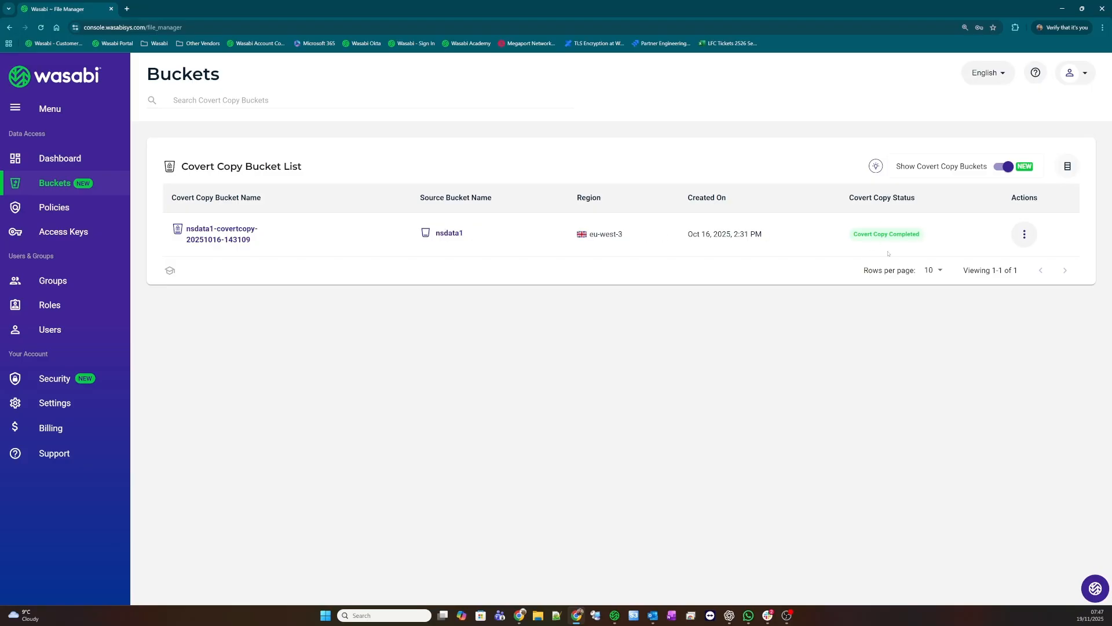
pyautogui.click(996, 167)
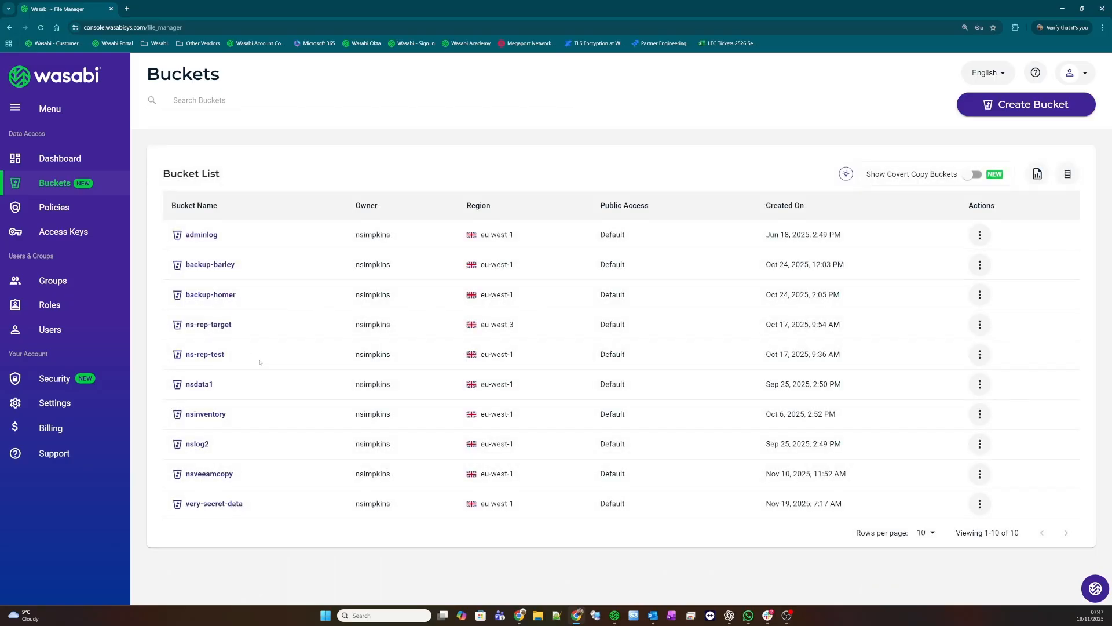
pyautogui.click(212, 504)
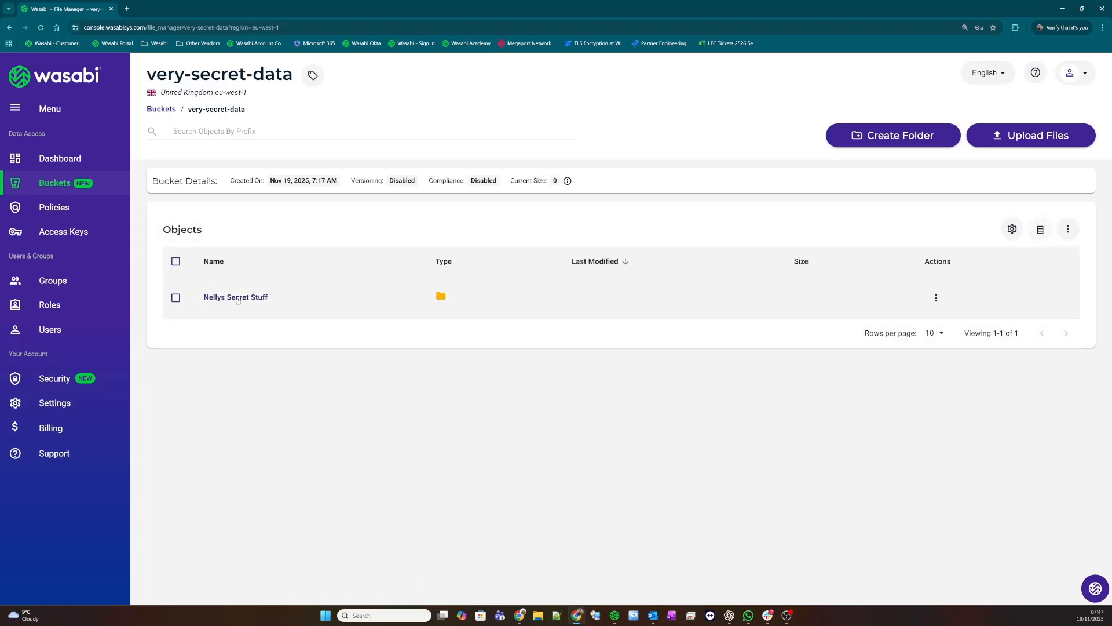
# Browse very-secret-data's folder of two subfolders and three files, then go back to Buckets
pyautogui.click(237, 297)
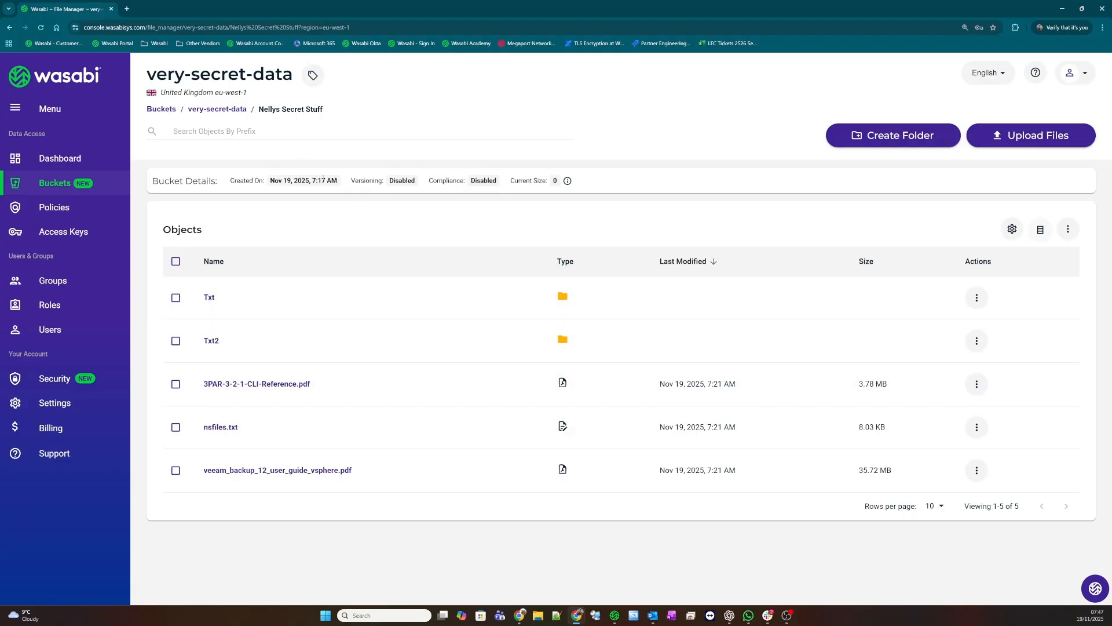
pyautogui.click(216, 110)
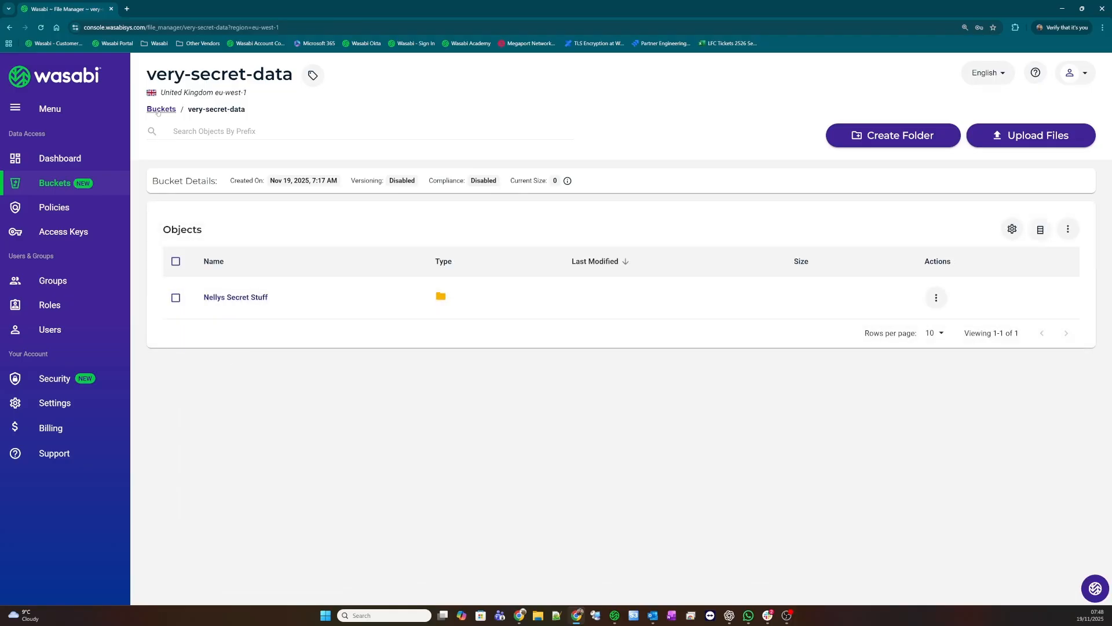
pyautogui.click(160, 110)
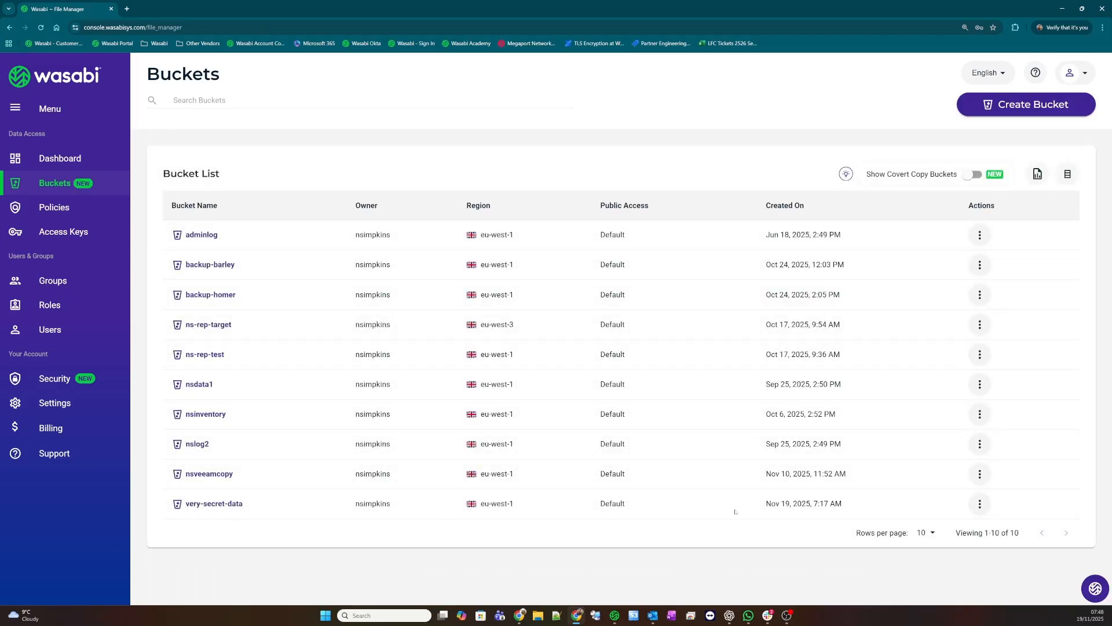
pyautogui.click(980, 503)
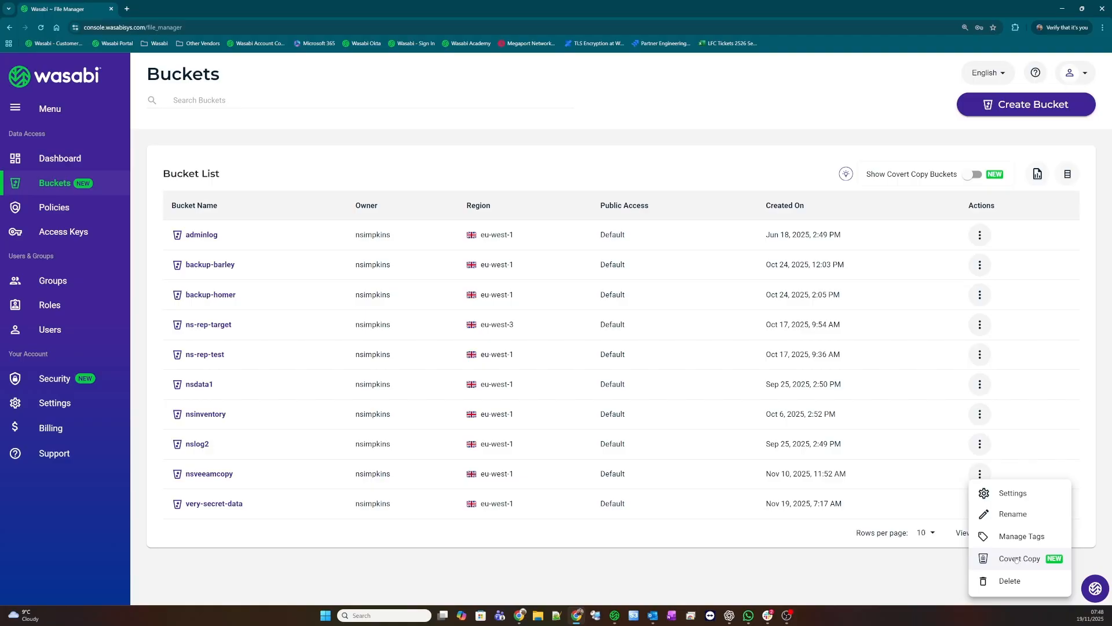
pyautogui.click(1016, 559)
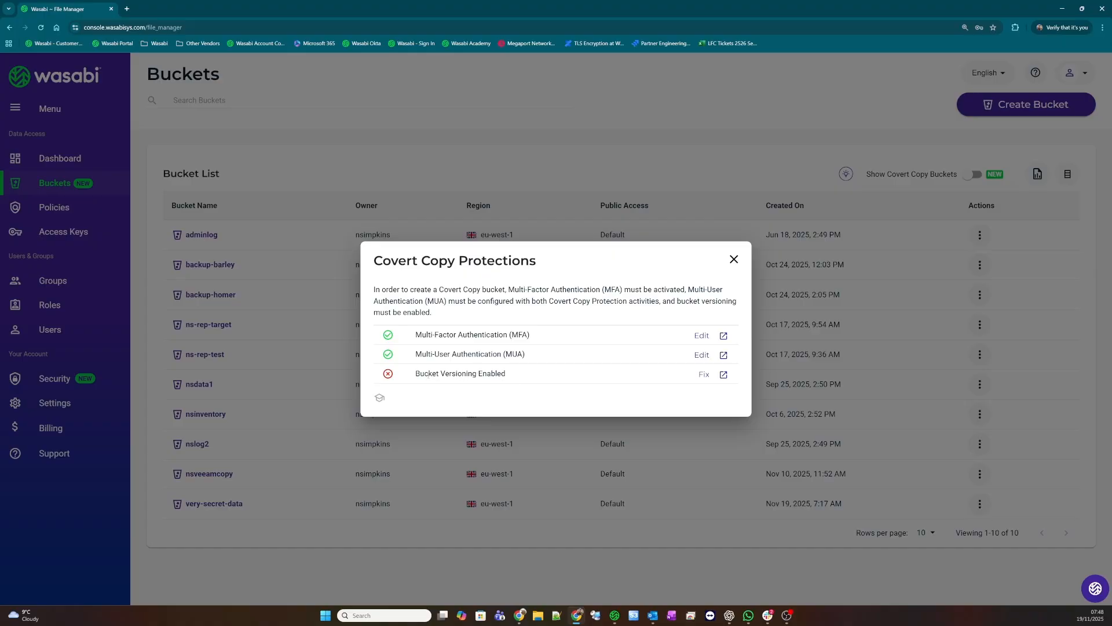
pyautogui.click(734, 259)
pyautogui.click(979, 504)
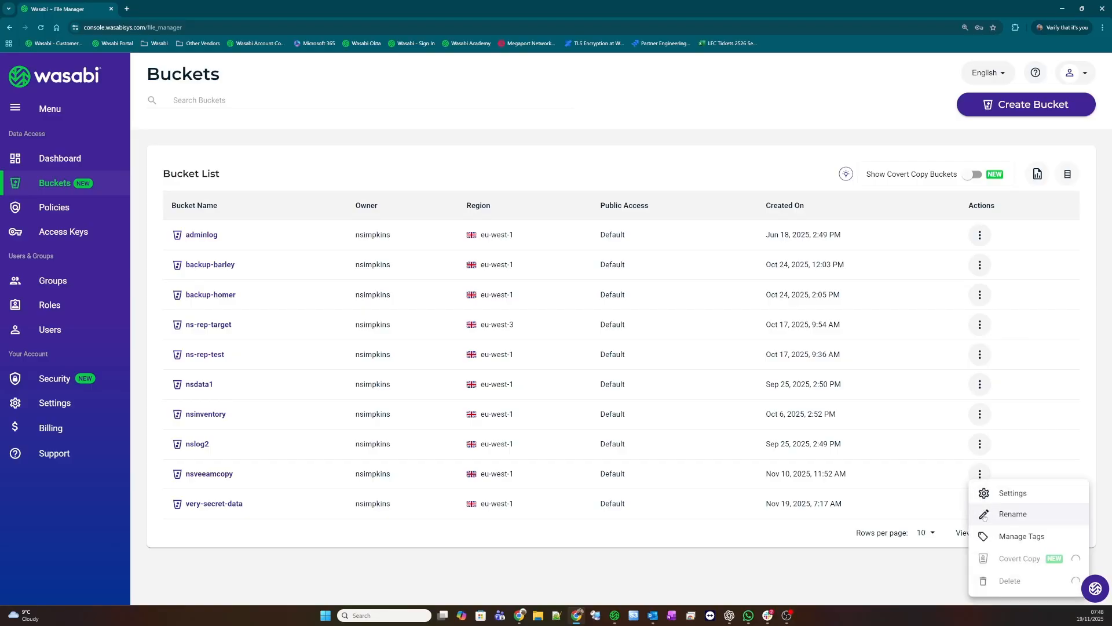
# Enable Bucket Versioning in very-secret-data's settings and return to the bucket list
pyautogui.click(1013, 491)
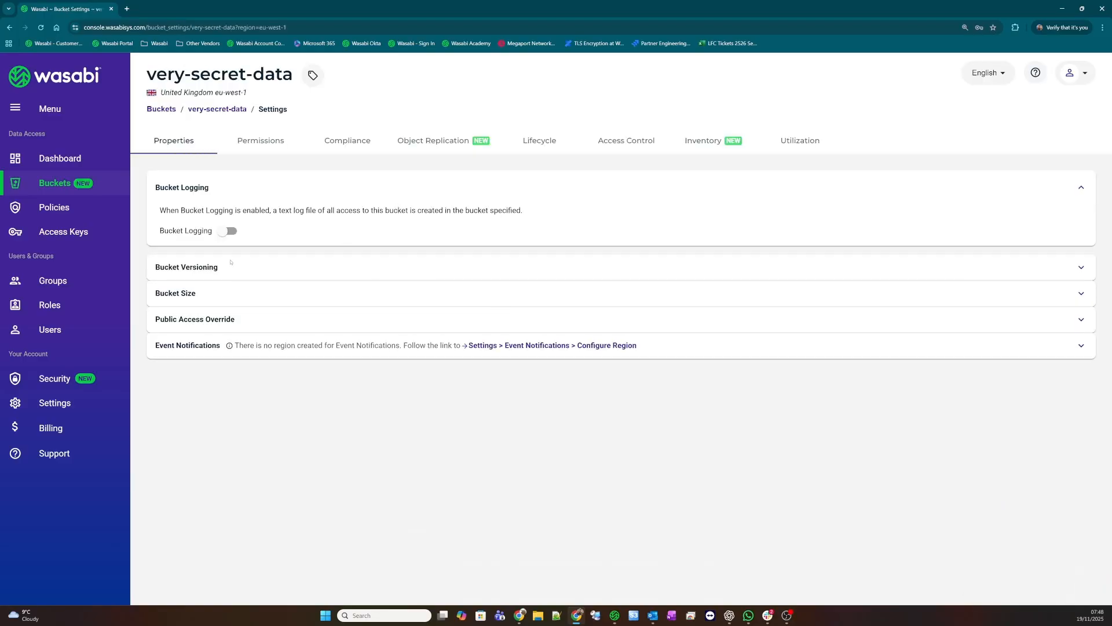
pyautogui.click(188, 267)
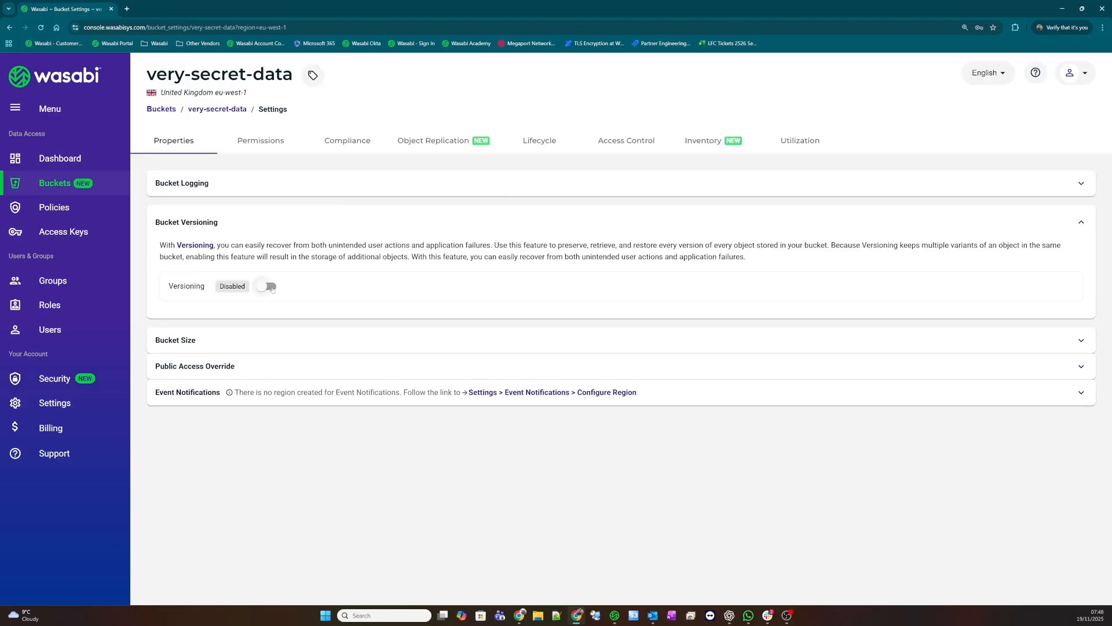
pyautogui.click(267, 286)
pyautogui.click(705, 375)
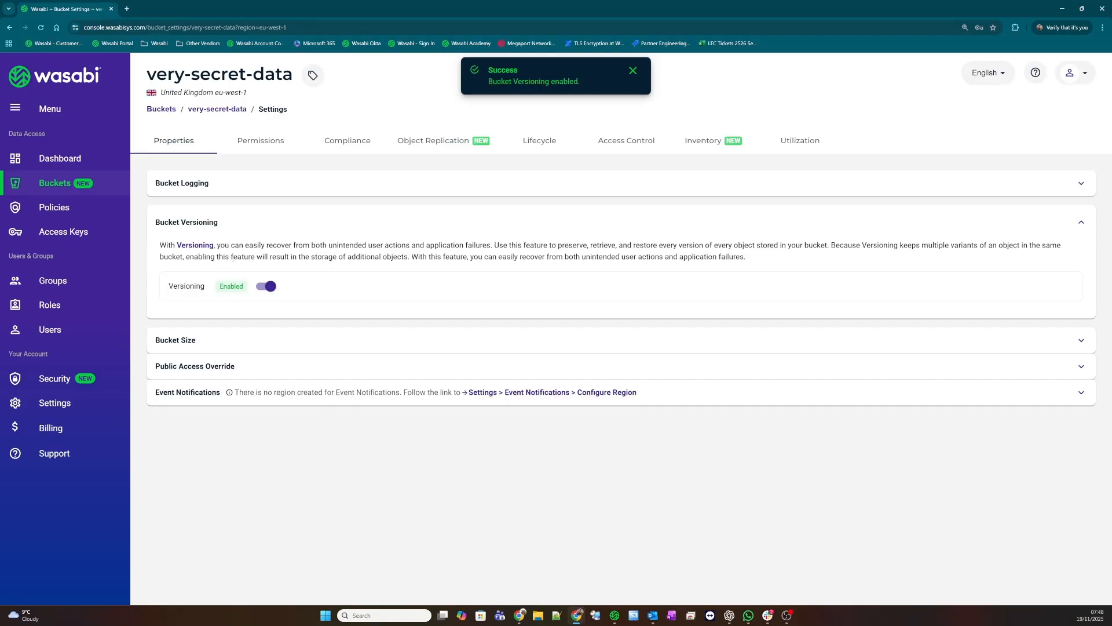
pyautogui.click(162, 109)
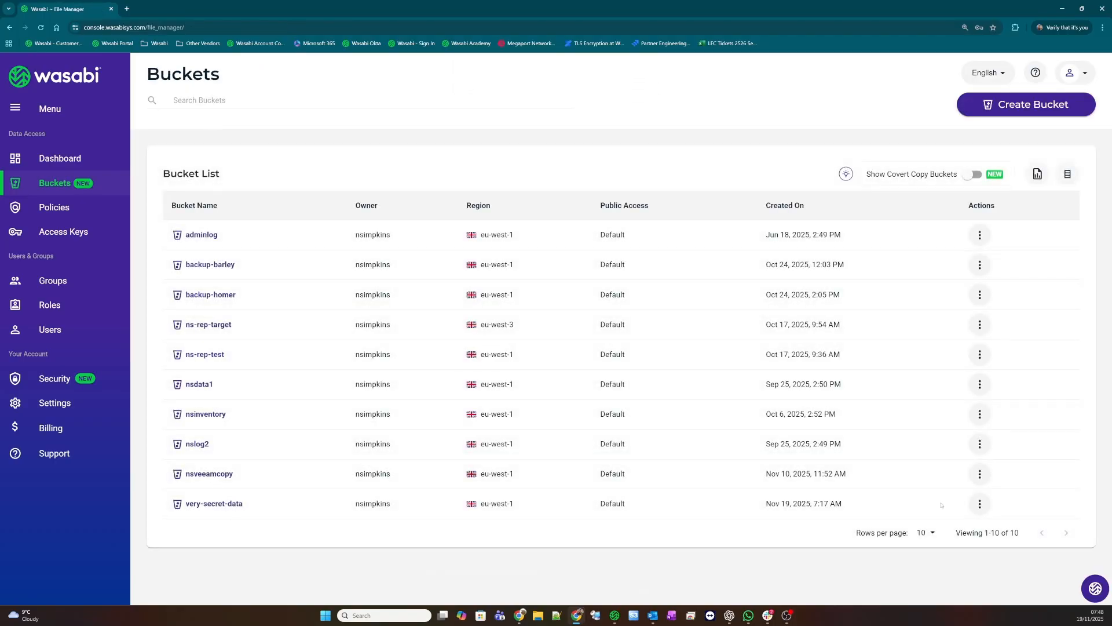
# Choose Covert Copy from the very-secret-data row's actions menu
pyautogui.click(978, 504)
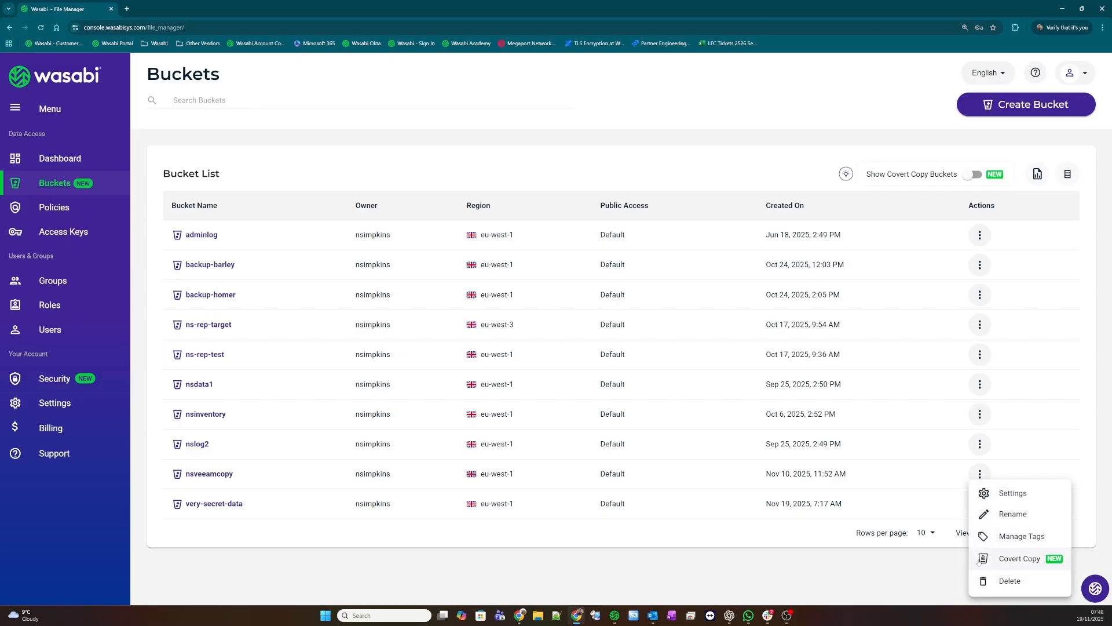
pyautogui.click(1018, 560)
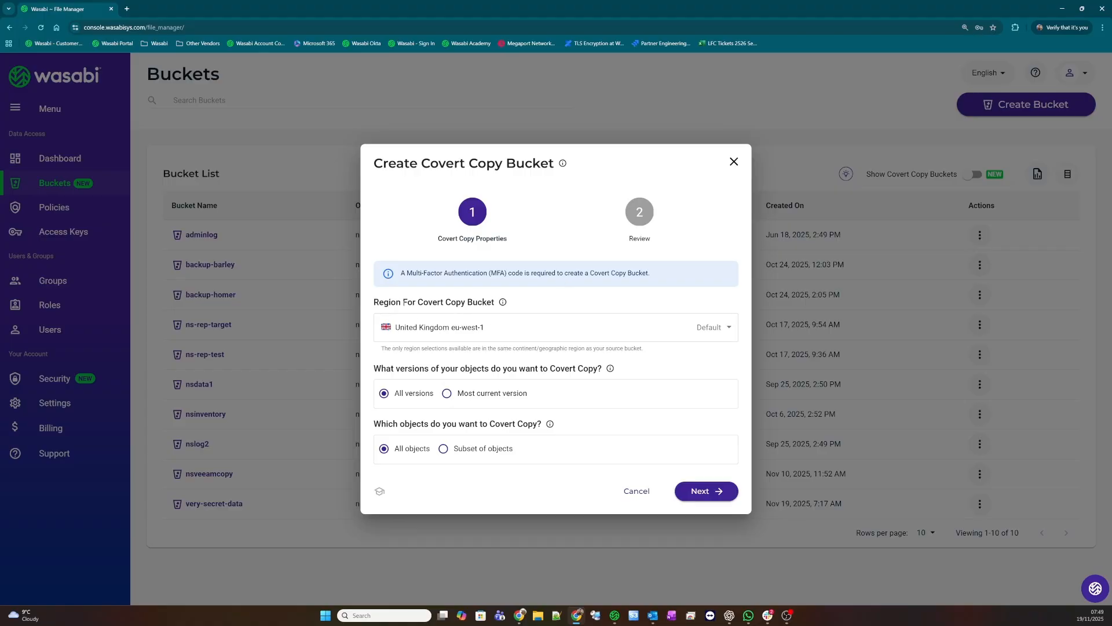
# Pick United Kingdom eu-west-3 as the covert copy's region
pyautogui.moveTo(502, 302)
pyautogui.click(511, 332)
pyautogui.click(465, 356)
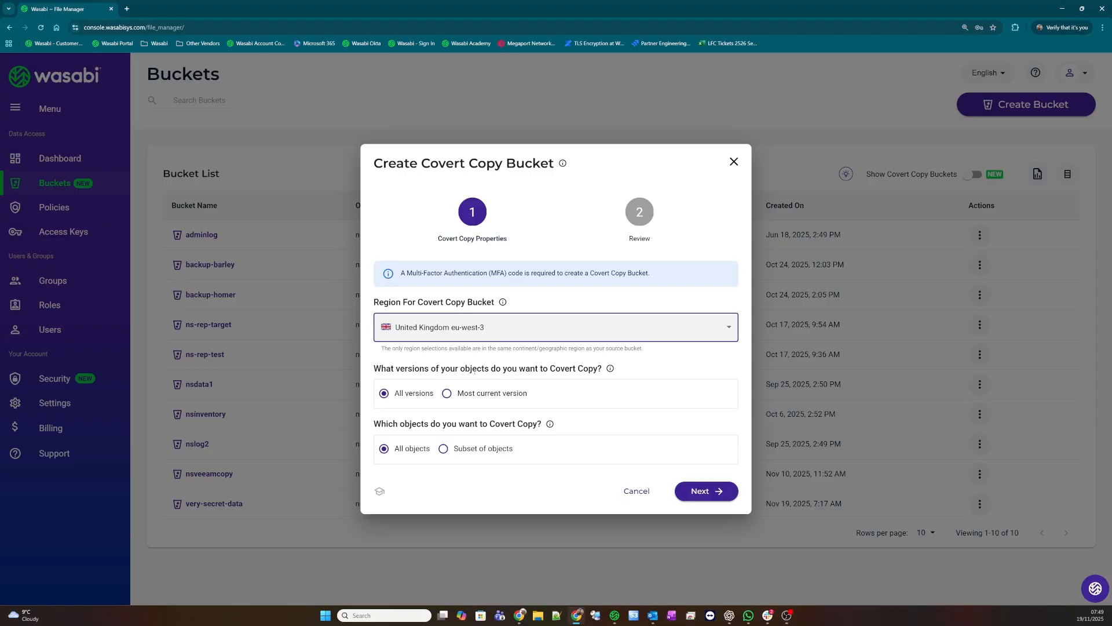
# Try the version and object options, settle on All versions and All objects, and proceed to Review
pyautogui.click(446, 394)
pyautogui.click(389, 394)
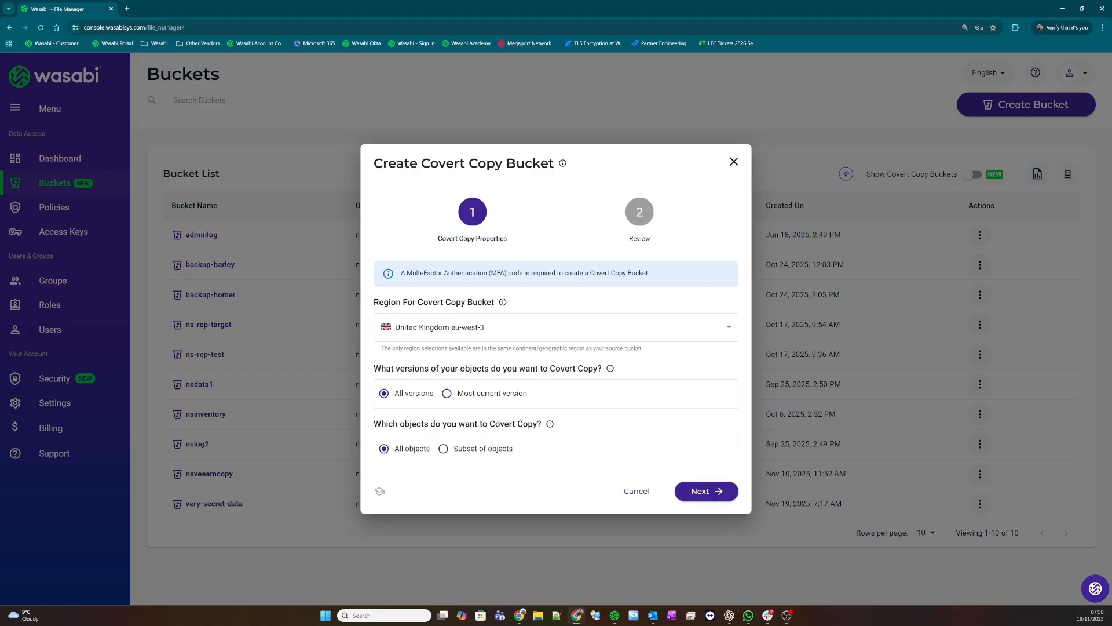
pyautogui.click(445, 451)
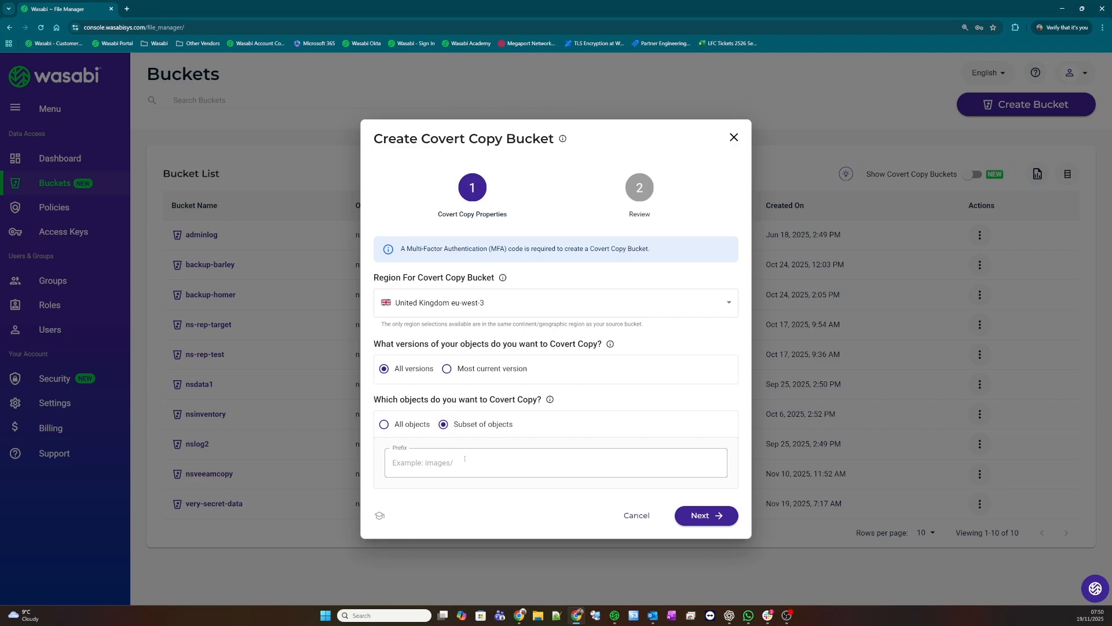
pyautogui.click(384, 425)
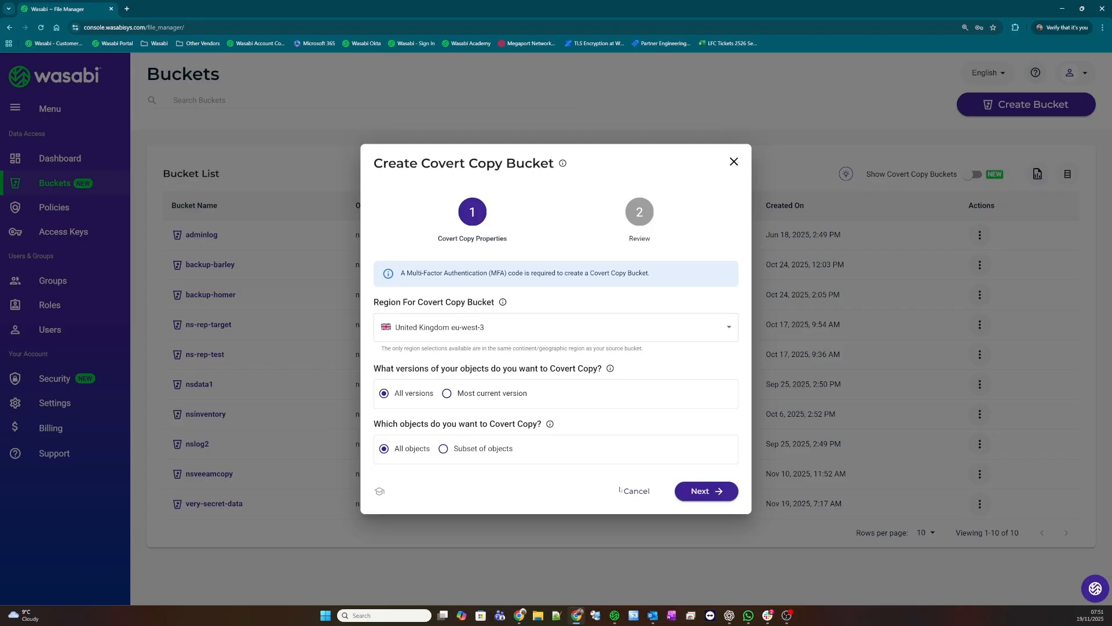
pyautogui.click(700, 490)
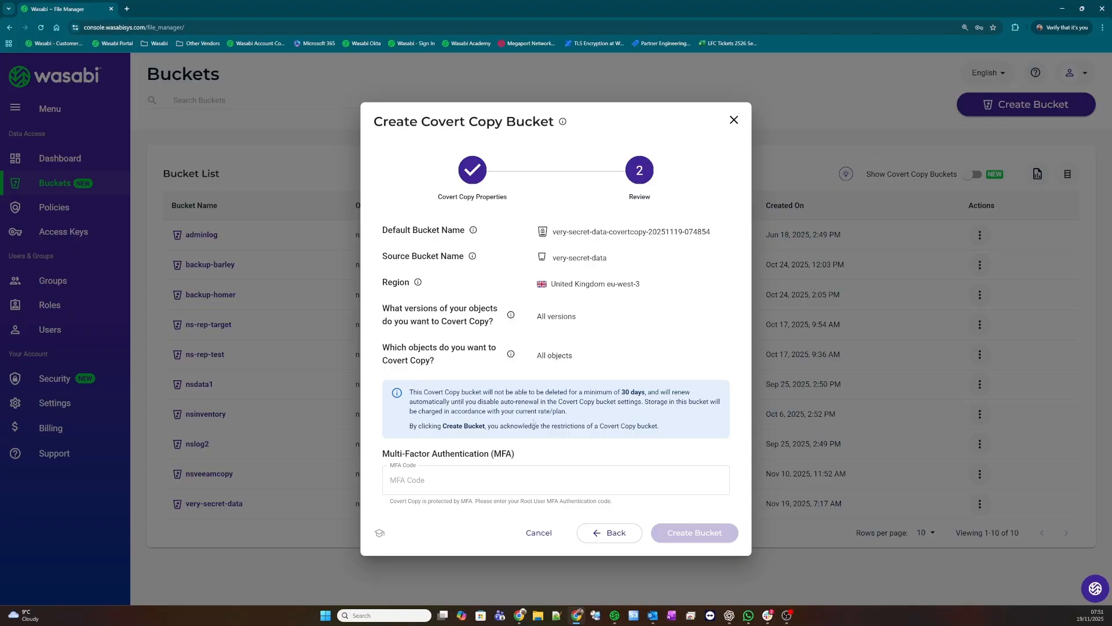
pyautogui.click(466, 480)
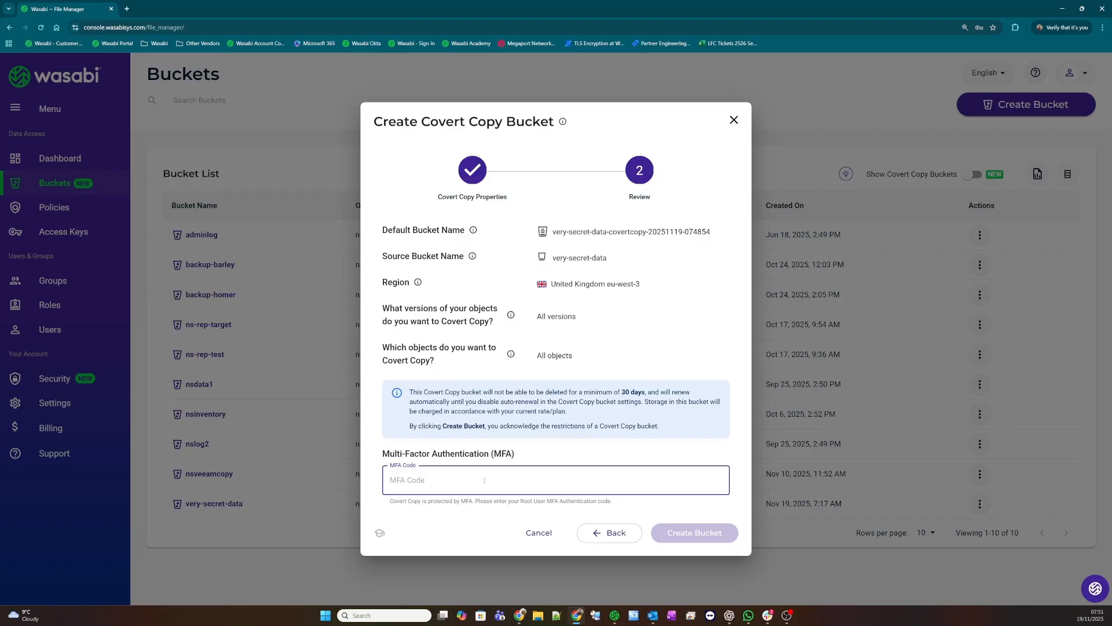
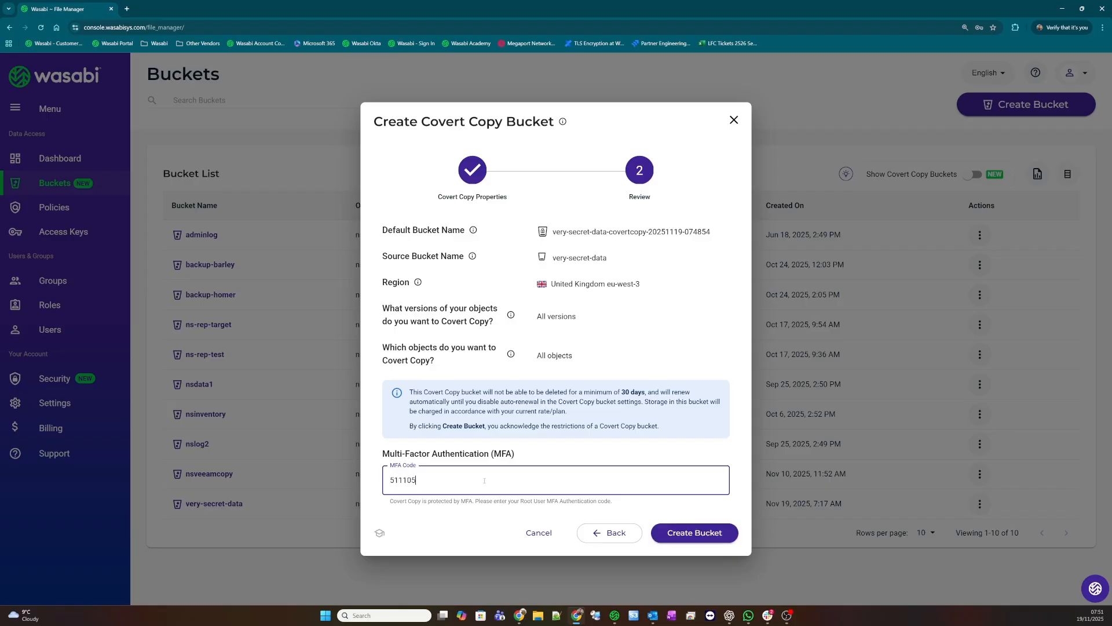
pyautogui.click(686, 534)
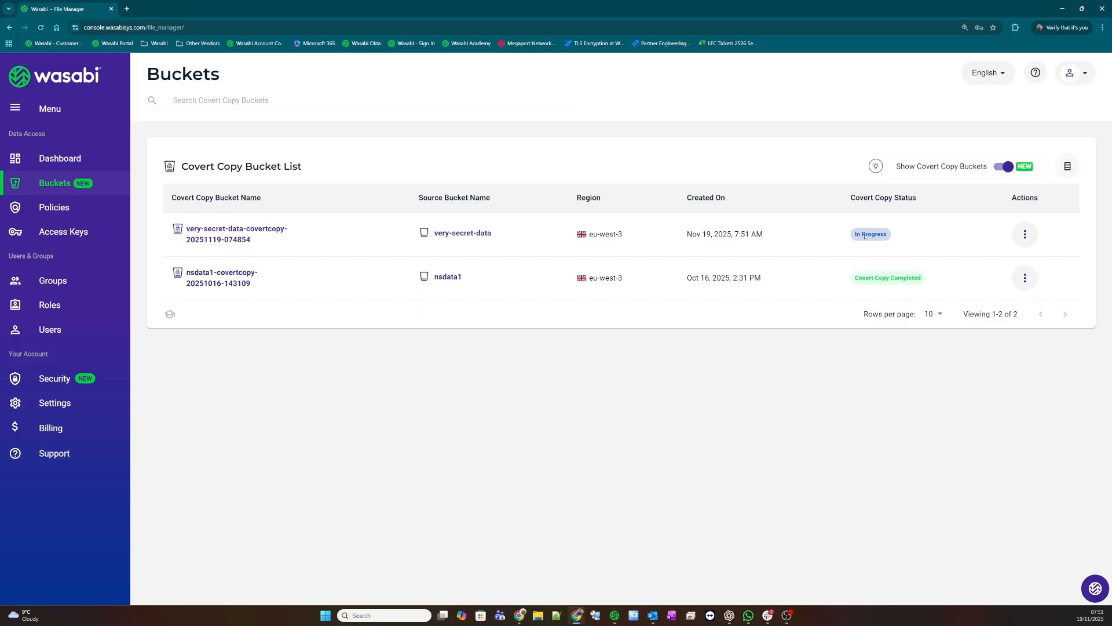
pyautogui.click(224, 276)
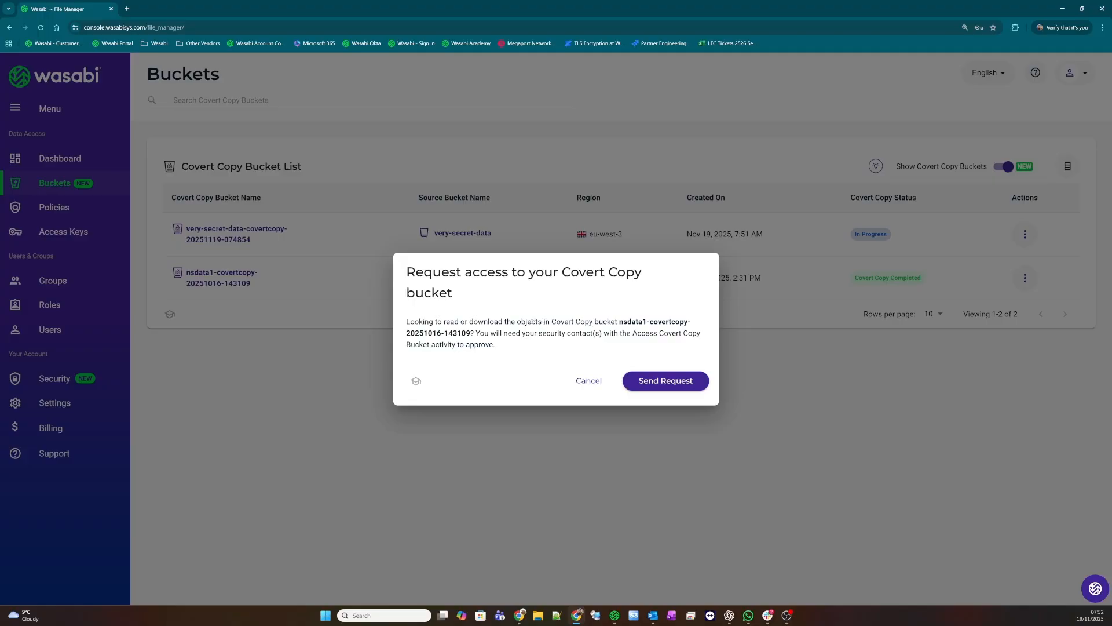
pyautogui.click(585, 383)
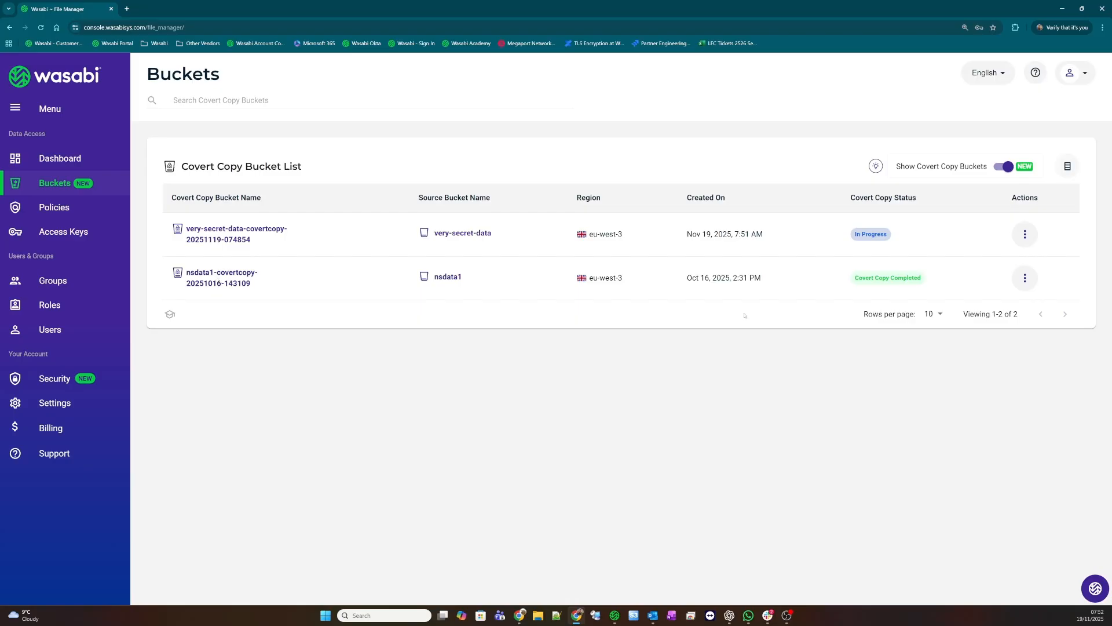
pyautogui.click(1025, 279)
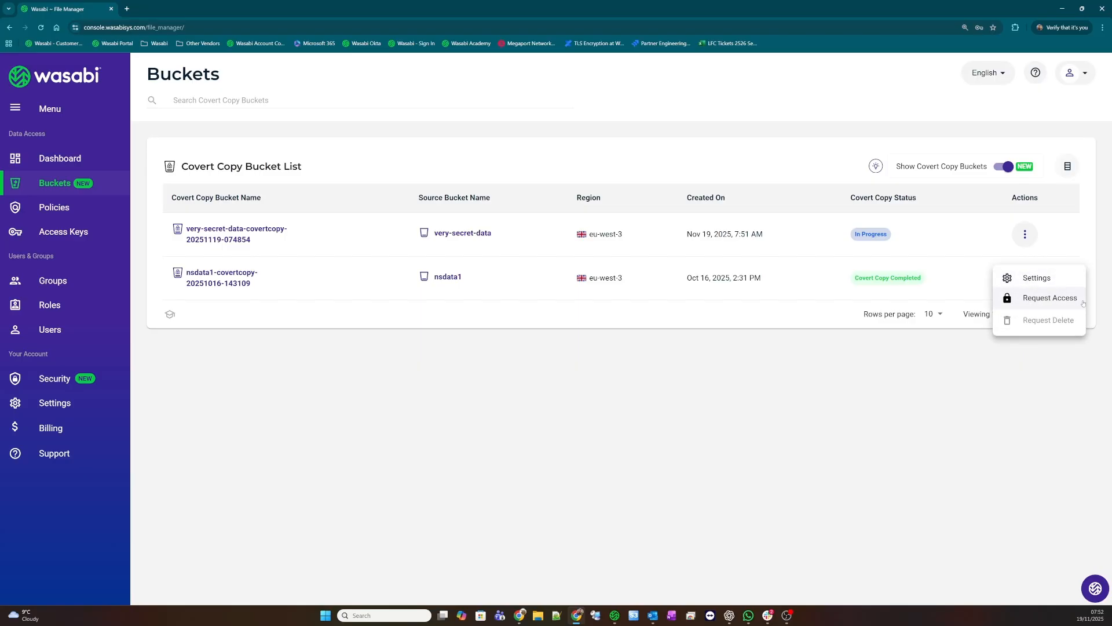
pyautogui.click(1037, 278)
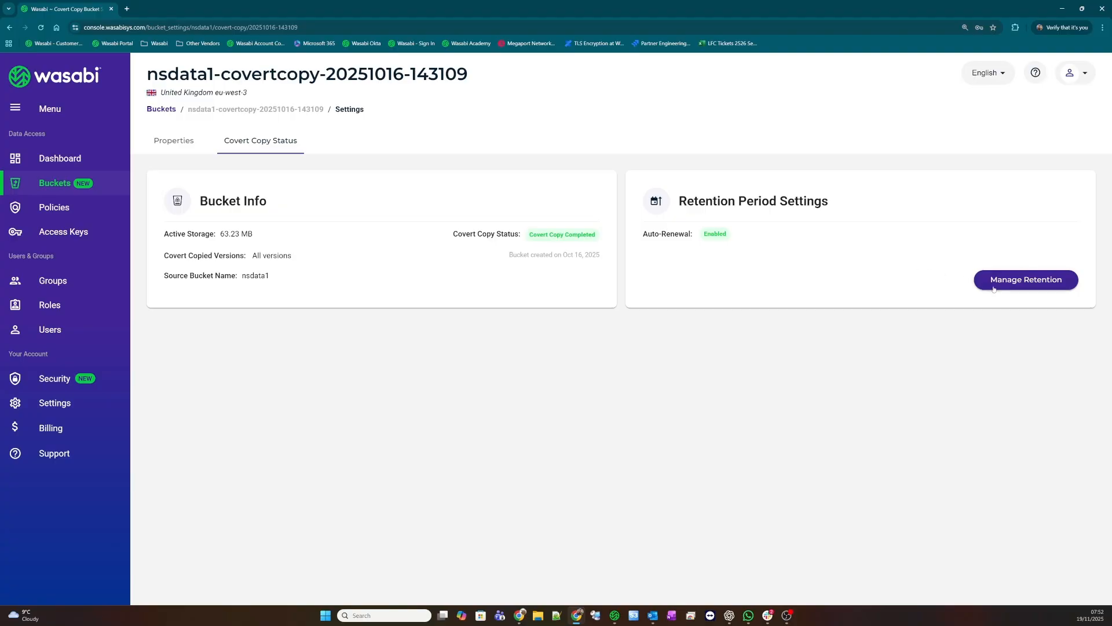
pyautogui.click(1033, 288)
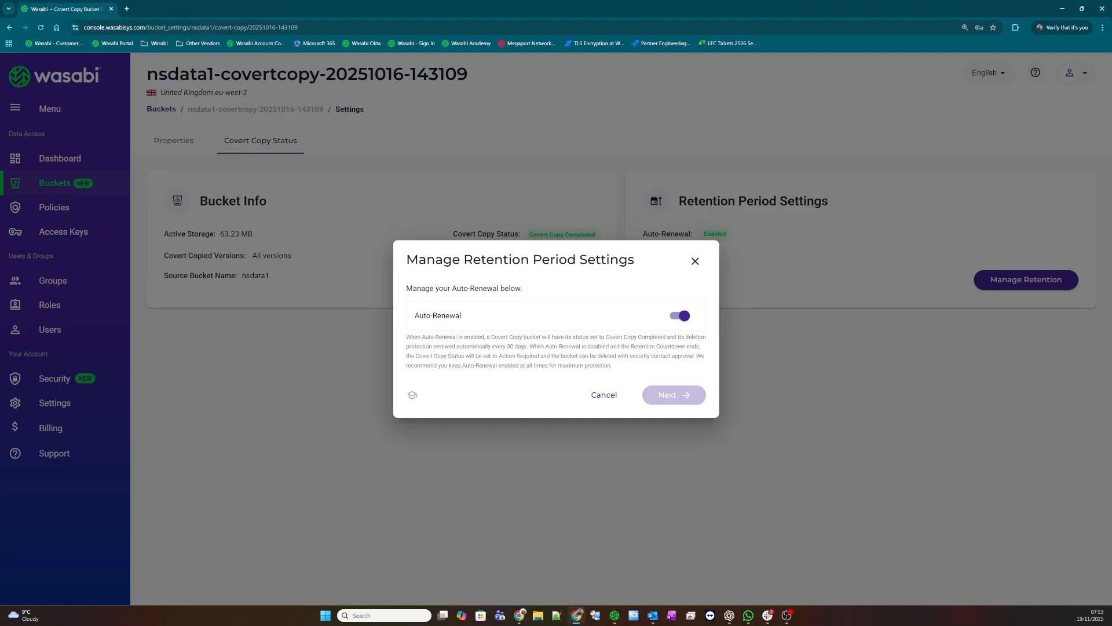
pyautogui.click(604, 396)
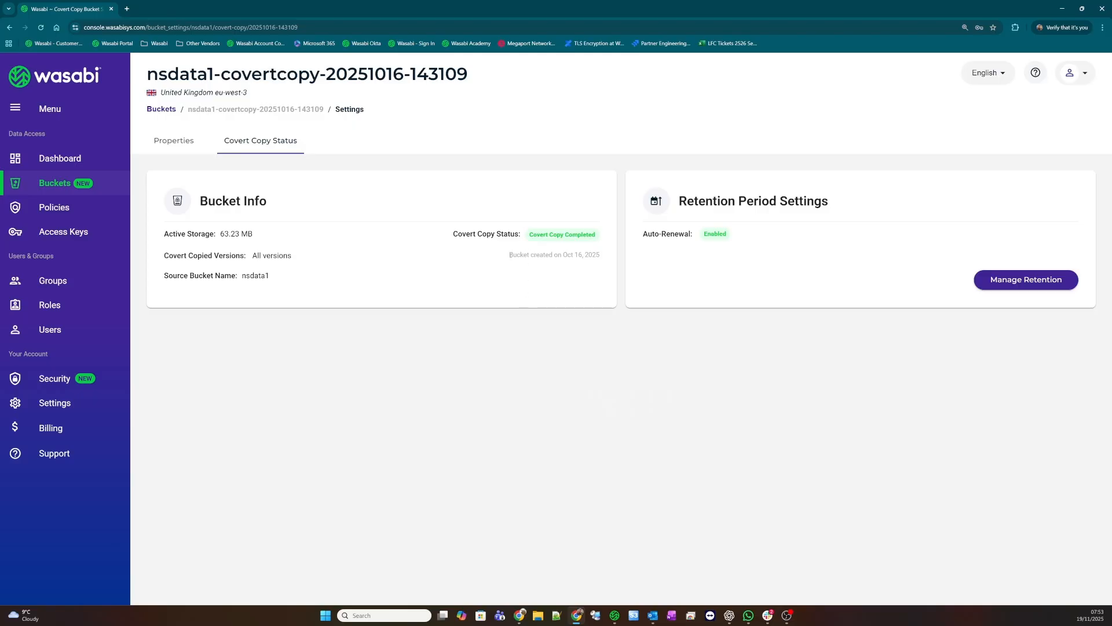
pyautogui.moveTo(510, 255); pyautogui.dragTo(602, 260)
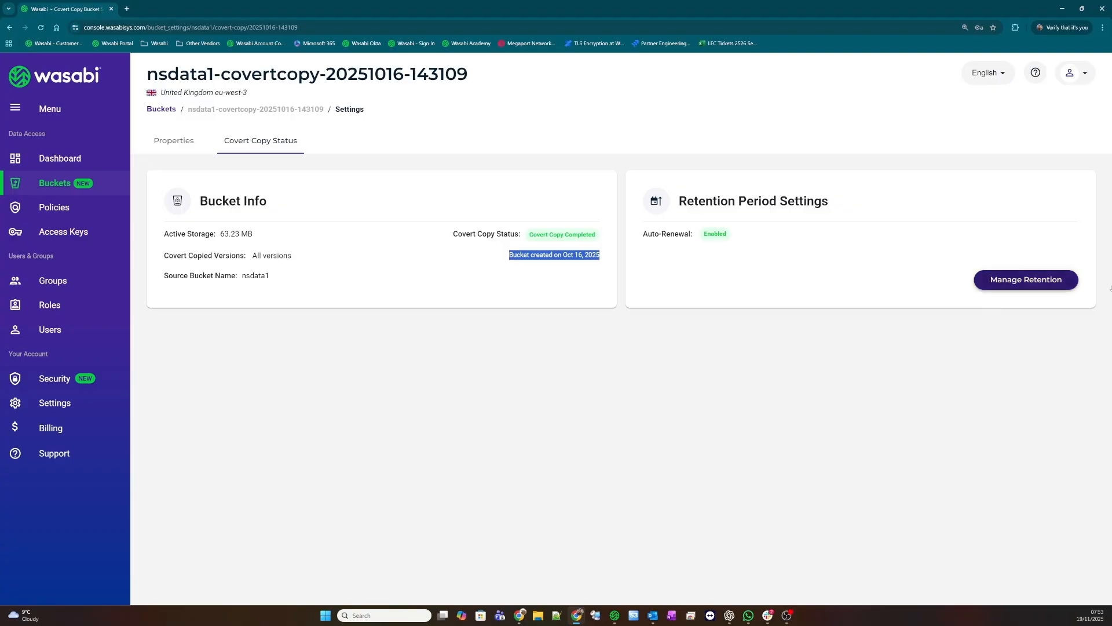
# Recheck the retention settings without changes, then return to the Covert Copy Bucket List
pyautogui.click(1020, 284)
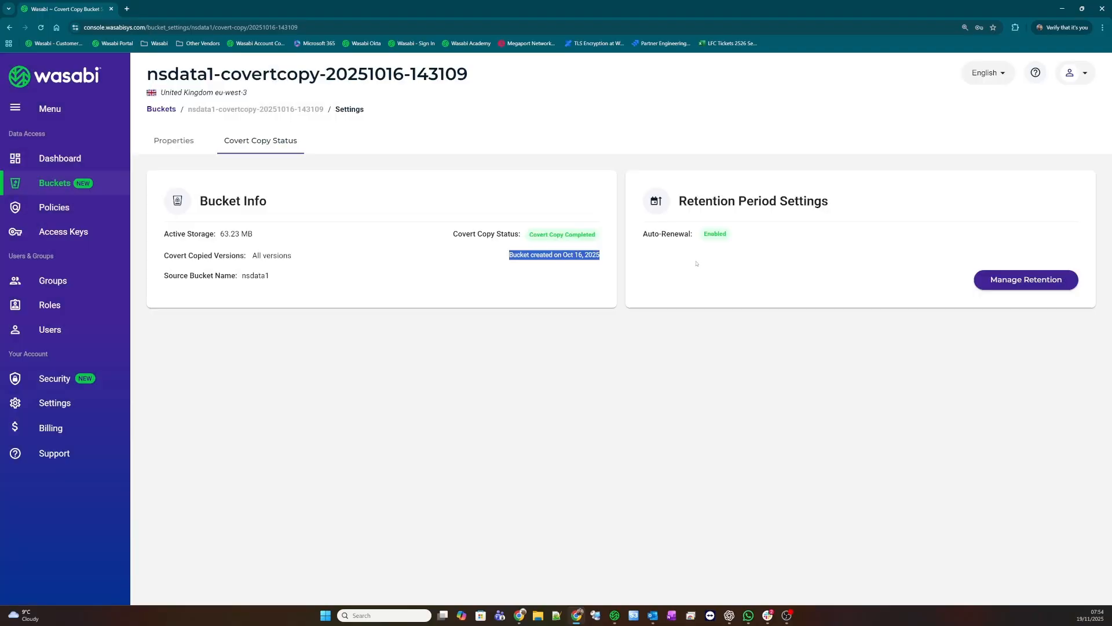
pyautogui.click(695, 261)
pyautogui.click(161, 109)
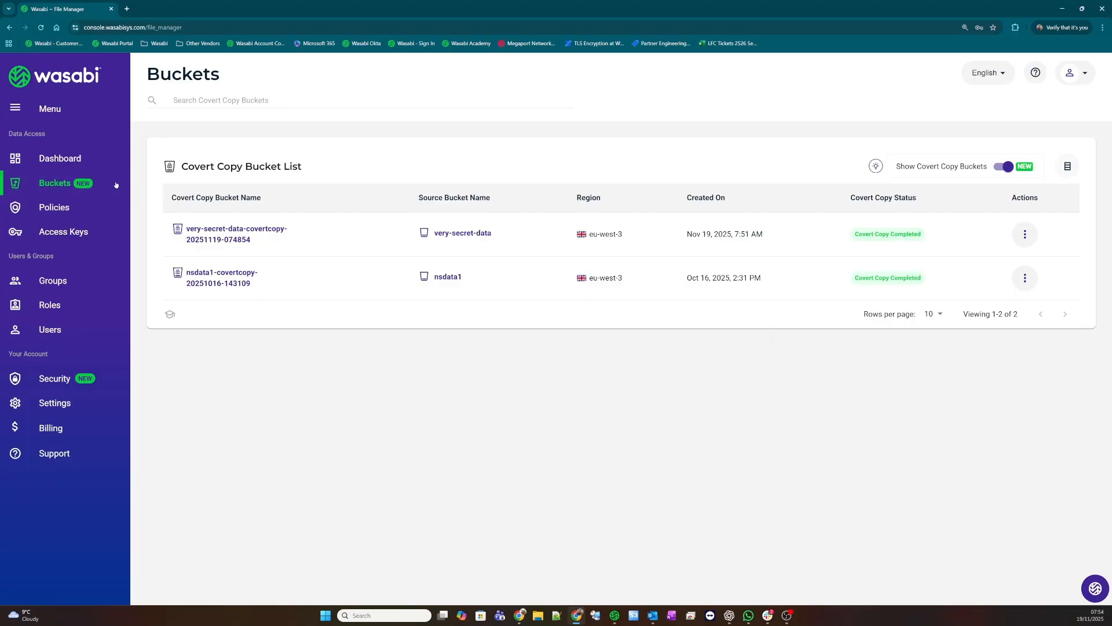
# Turn off Show Covert Copy Buckets to list the regular buckets
pyautogui.click(1002, 167)
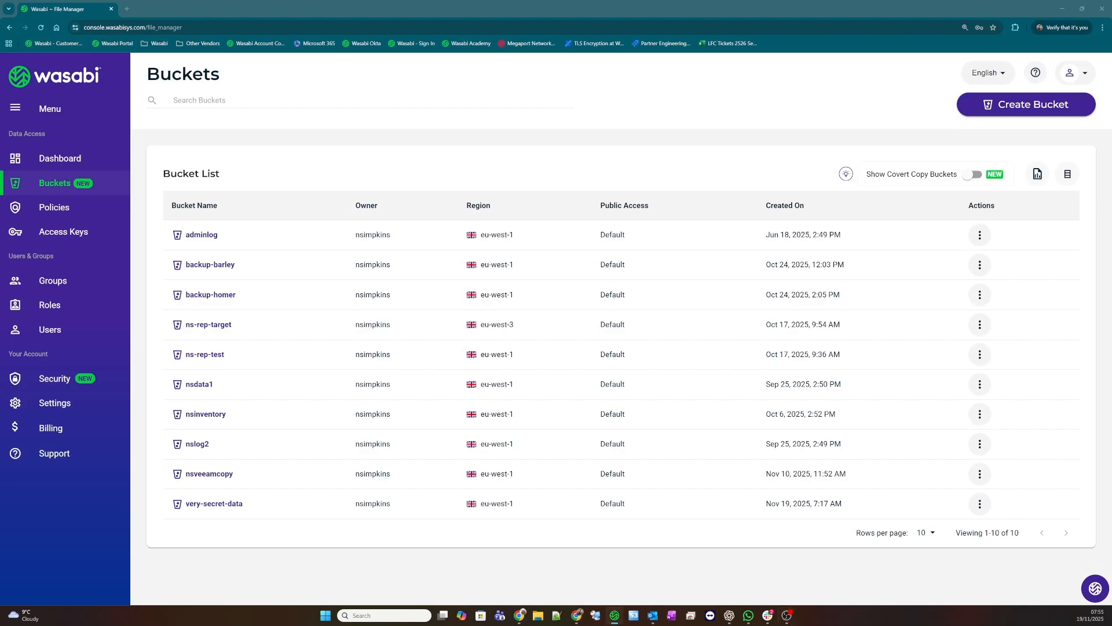
# In a maximized, refreshed Wasabi Explorer, view very-secret-data's folder and 3.3 KB manifest CSV, then go back to Root
pyautogui.moveTo(0, 44); pyautogui.dragTo(578, 66)
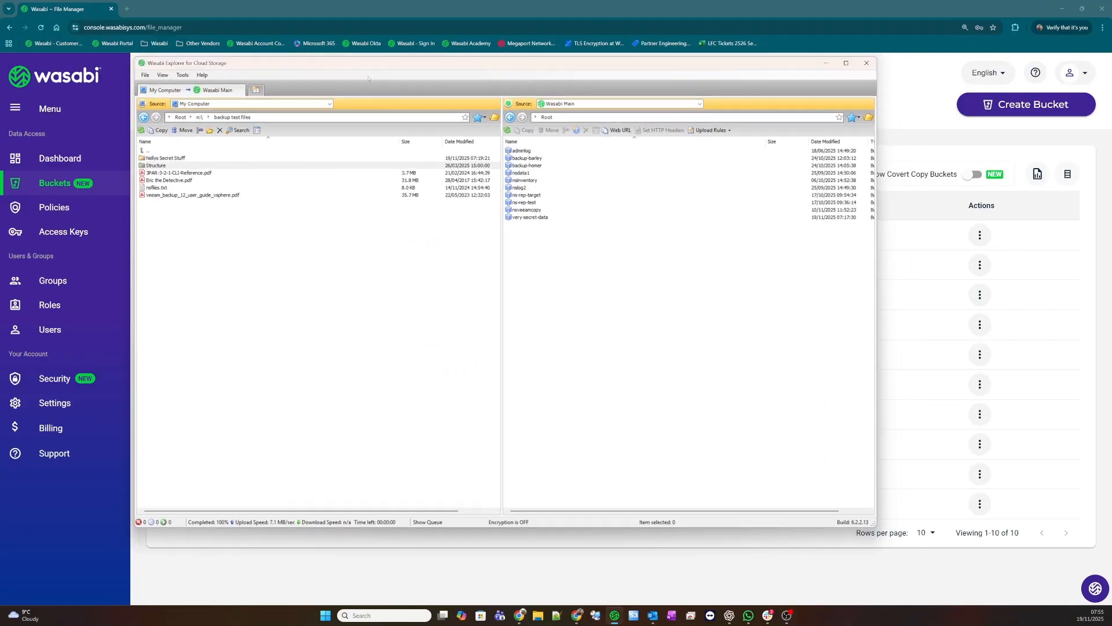
pyautogui.doubleClick(517, 60)
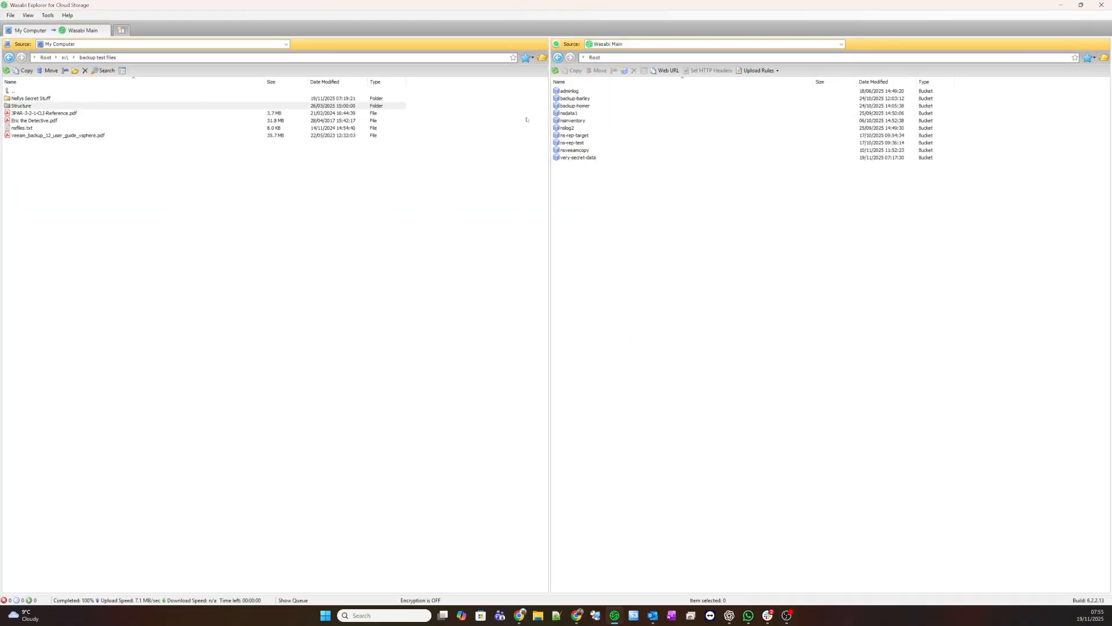
pyautogui.click(555, 70)
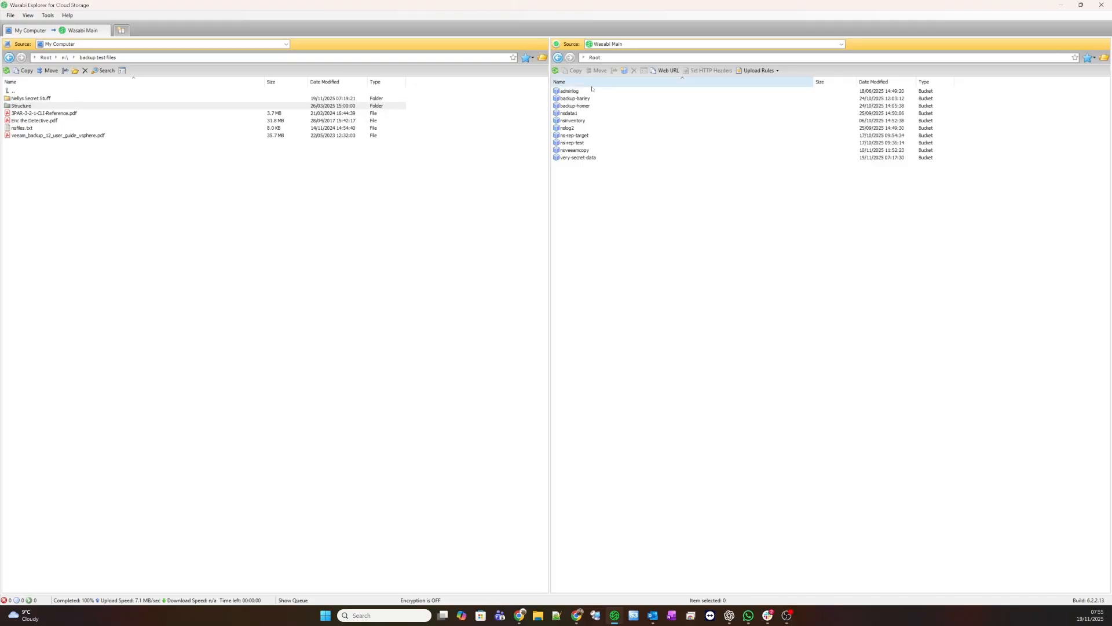
pyautogui.doubleClick(578, 157)
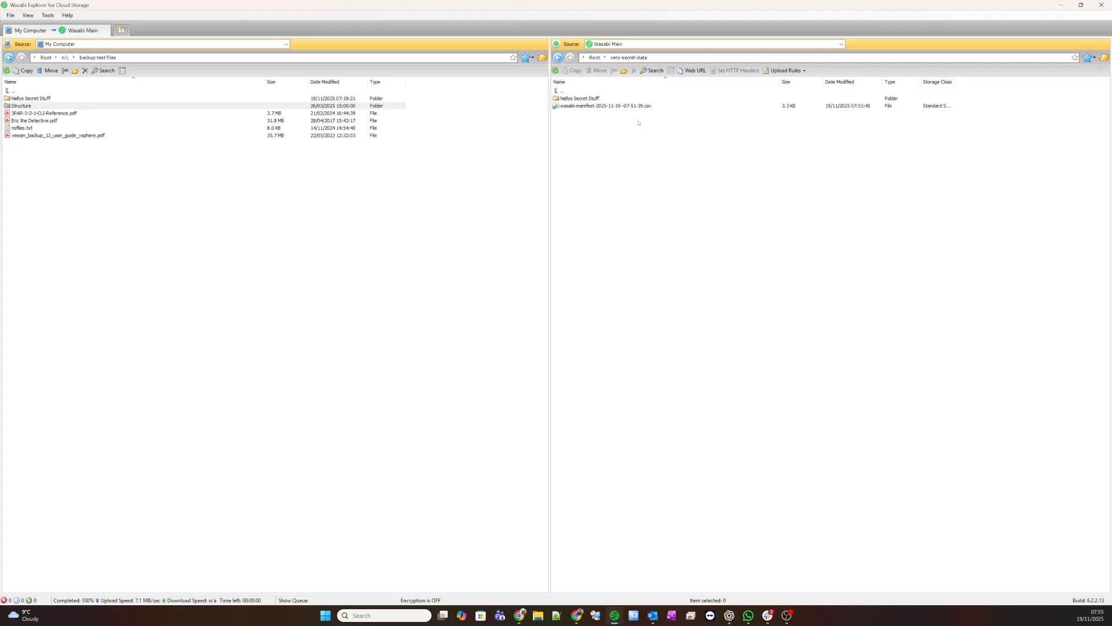
pyautogui.click(594, 58)
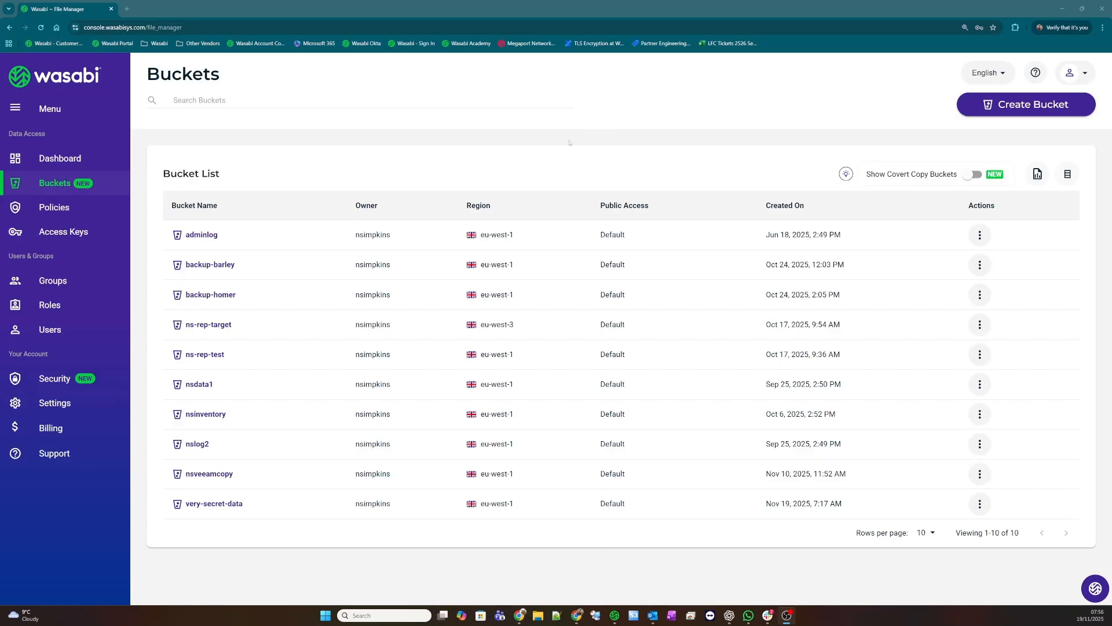
pyautogui.click(976, 175)
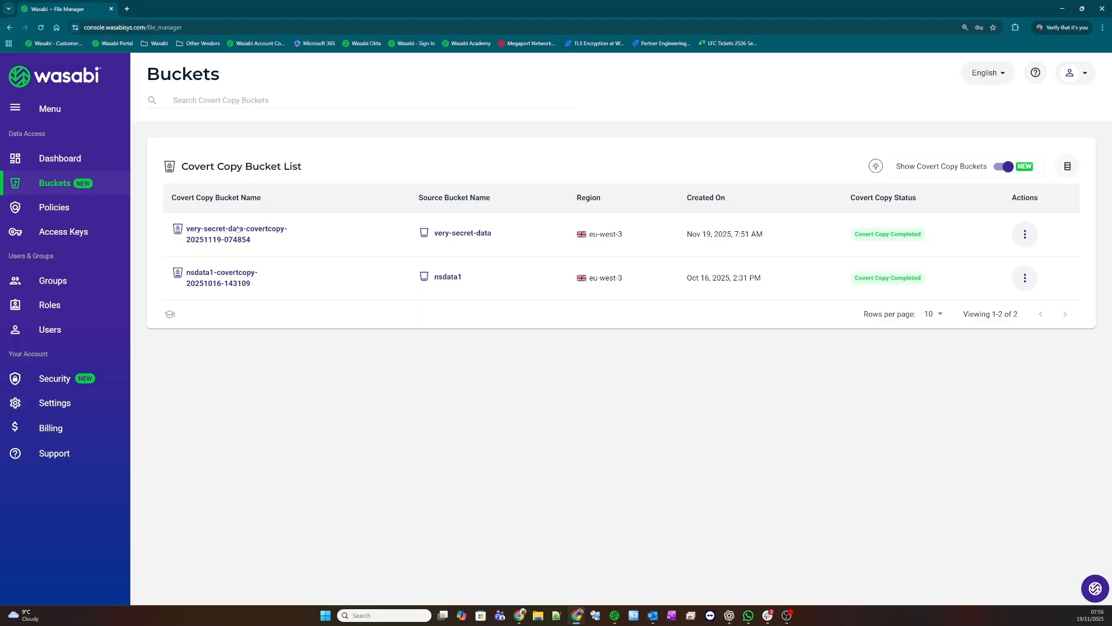
pyautogui.click(1025, 234)
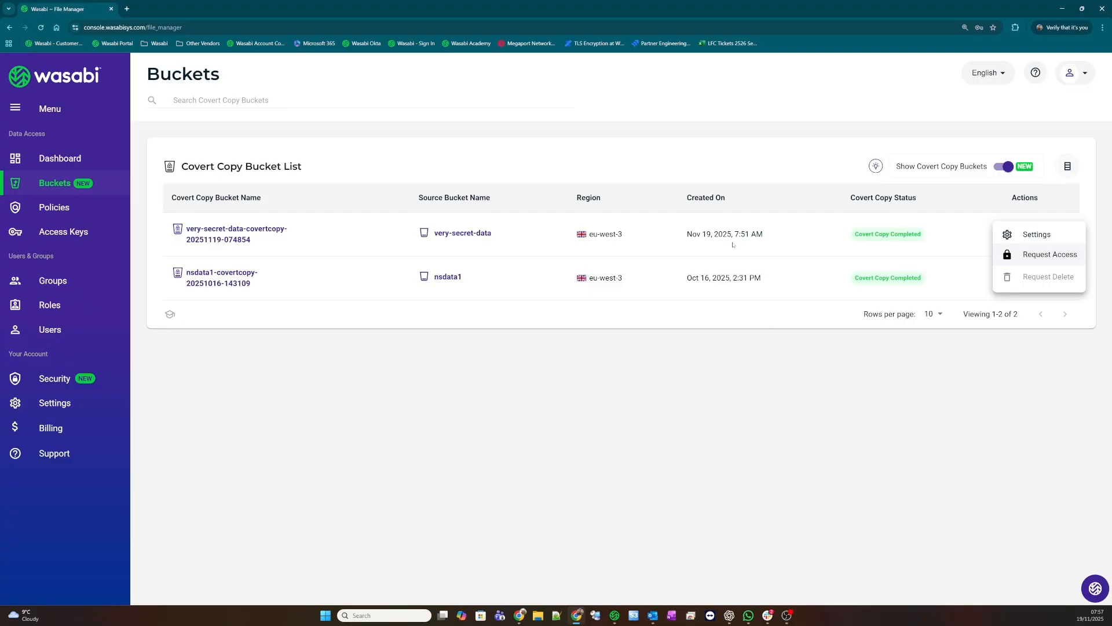
pyautogui.click(229, 228)
pyautogui.click(224, 233)
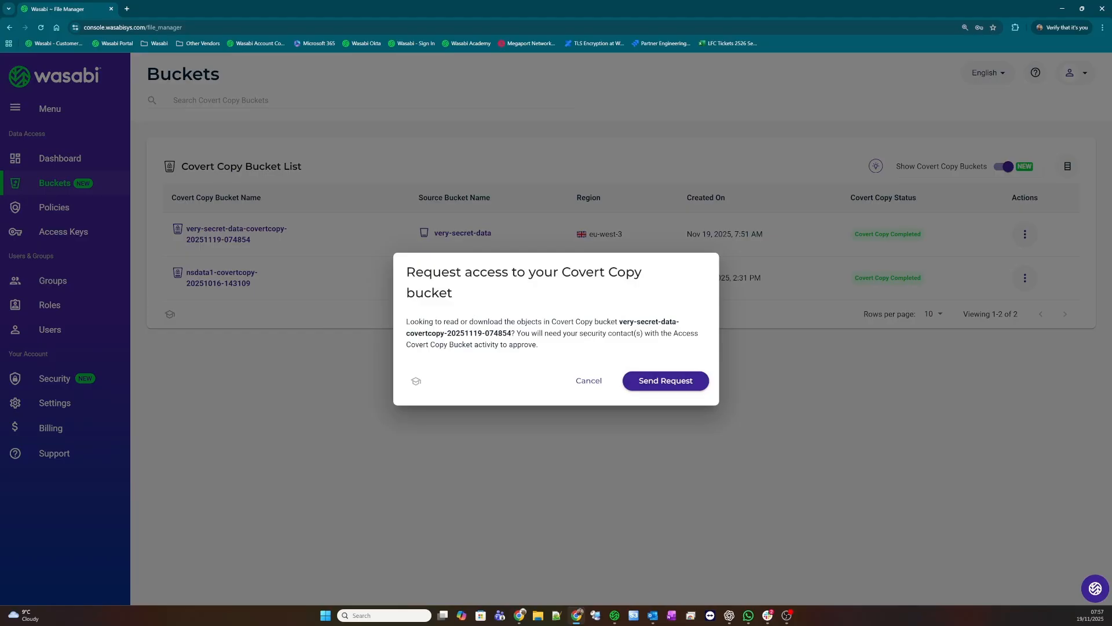
pyautogui.click(680, 383)
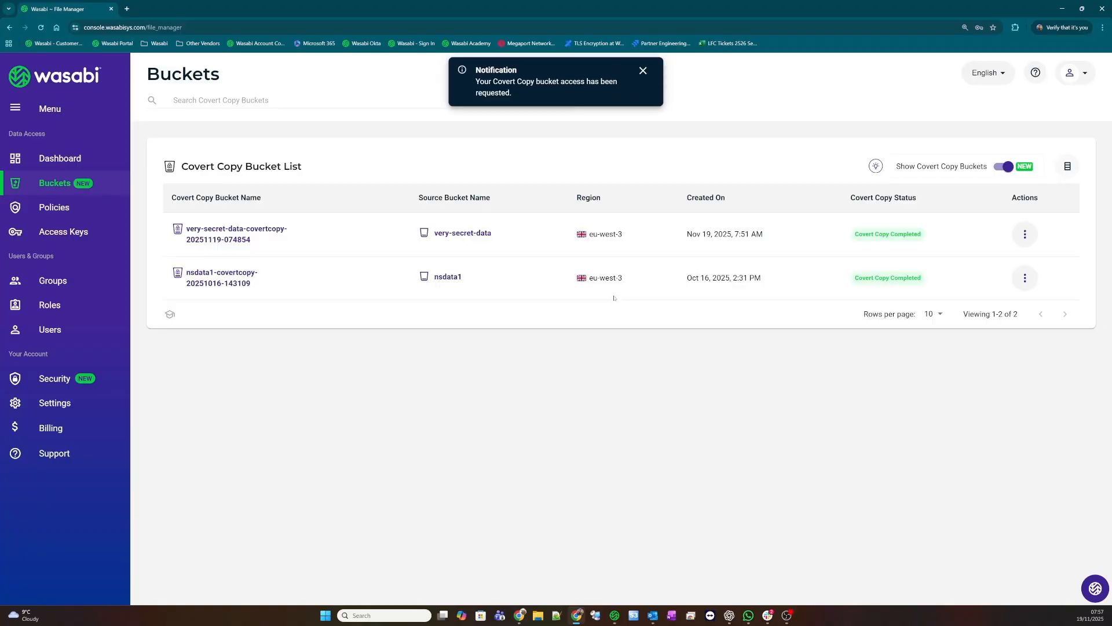
pyautogui.click(52, 405)
# Show the Security Center's MUA section and the security contact's action menu for its 2 activities
pyautogui.click(54, 379)
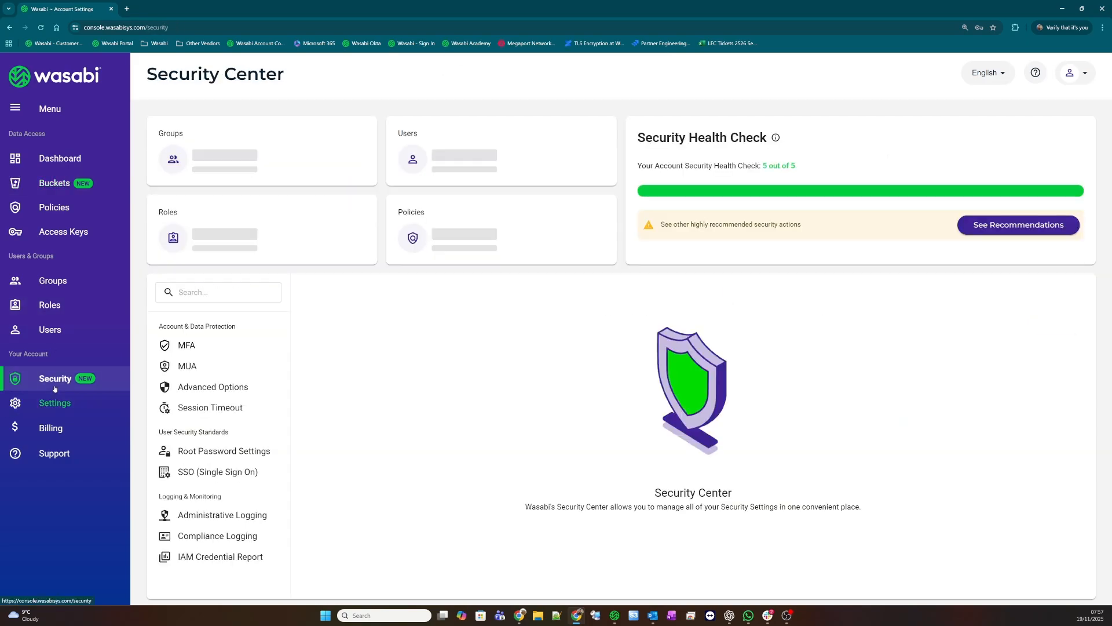
pyautogui.click(188, 367)
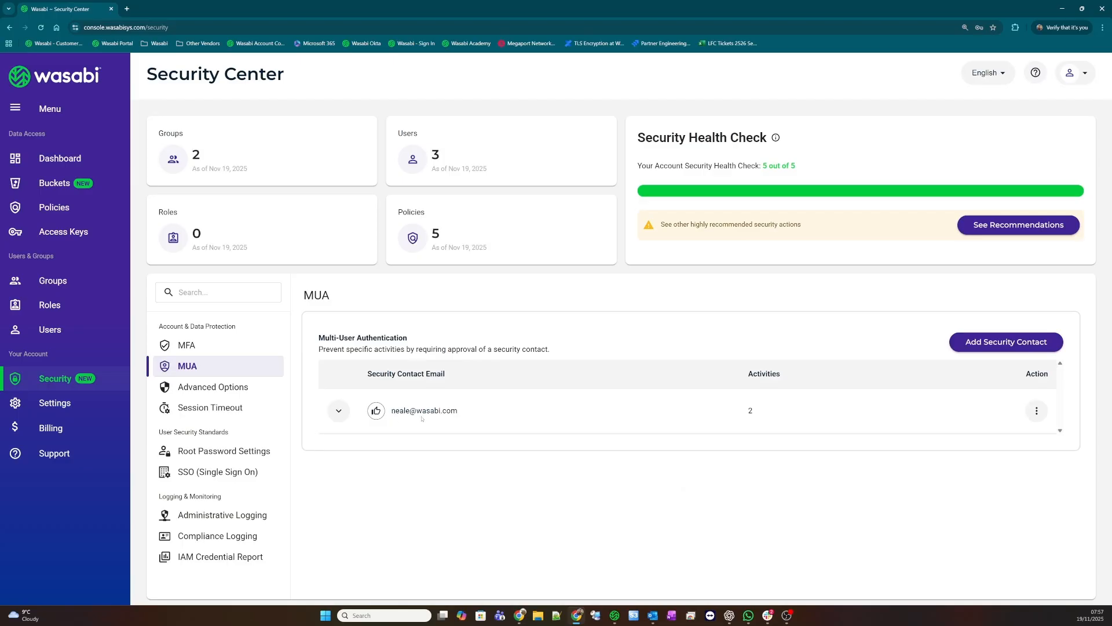
pyautogui.click(54, 409)
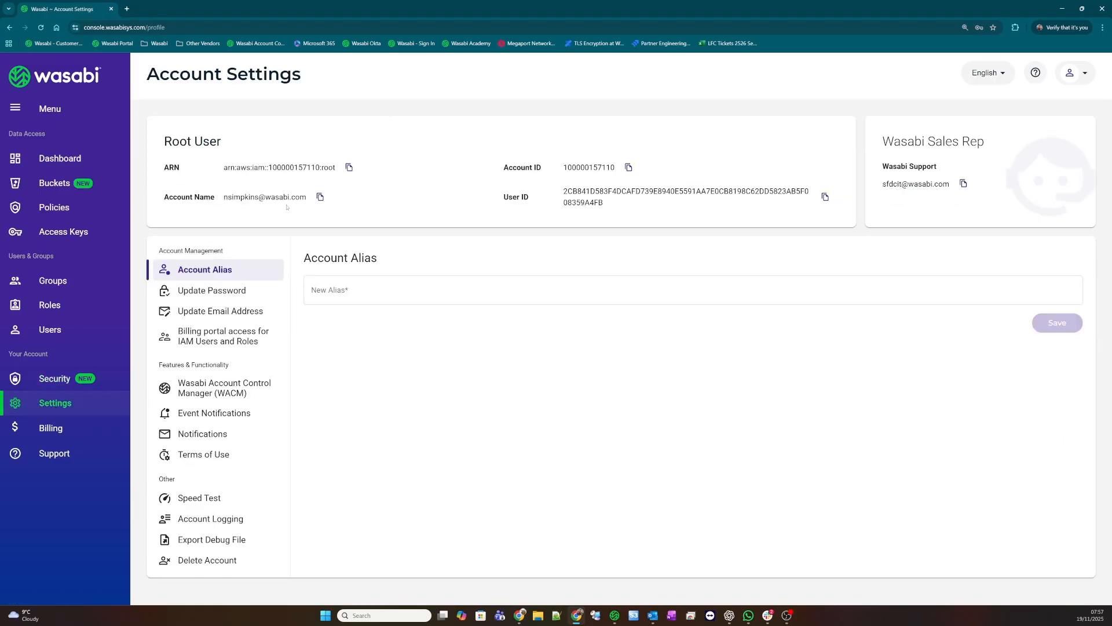
pyautogui.click(55, 378)
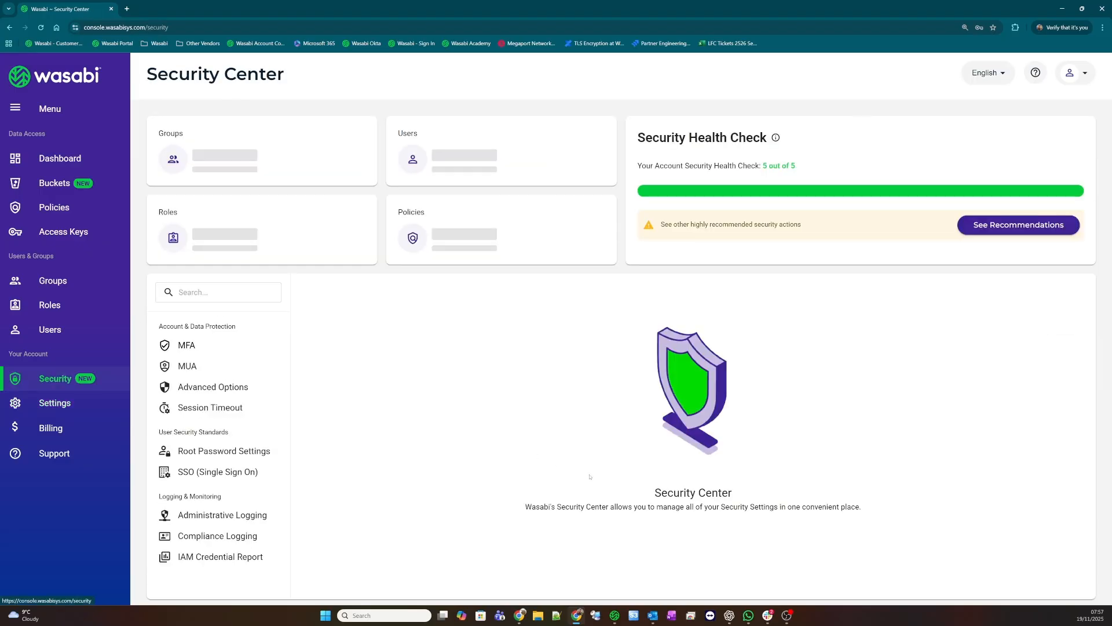
pyautogui.click(180, 366)
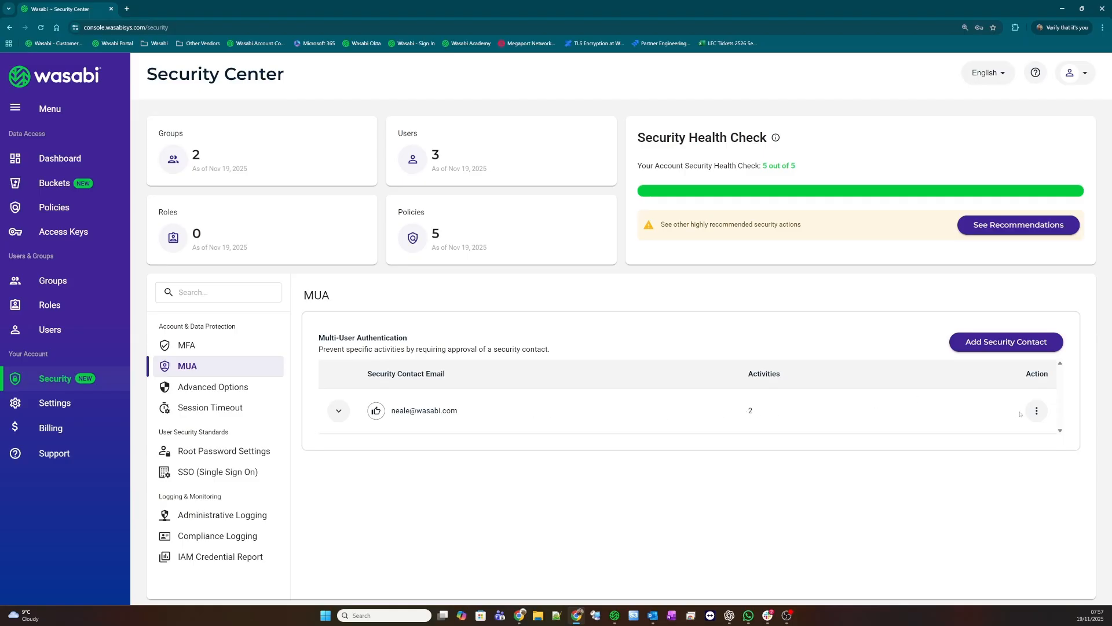
pyautogui.click(1037, 411)
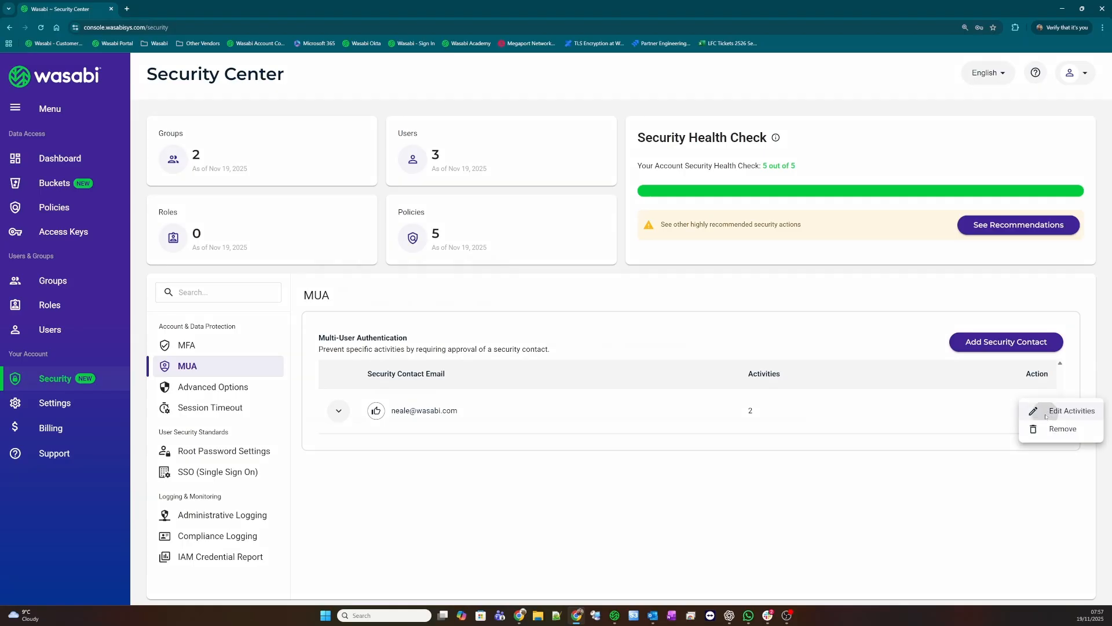
# Review the contact's activities, Access and Delete Covert Copy Bucket, then cancel without changes
pyautogui.click(1045, 417)
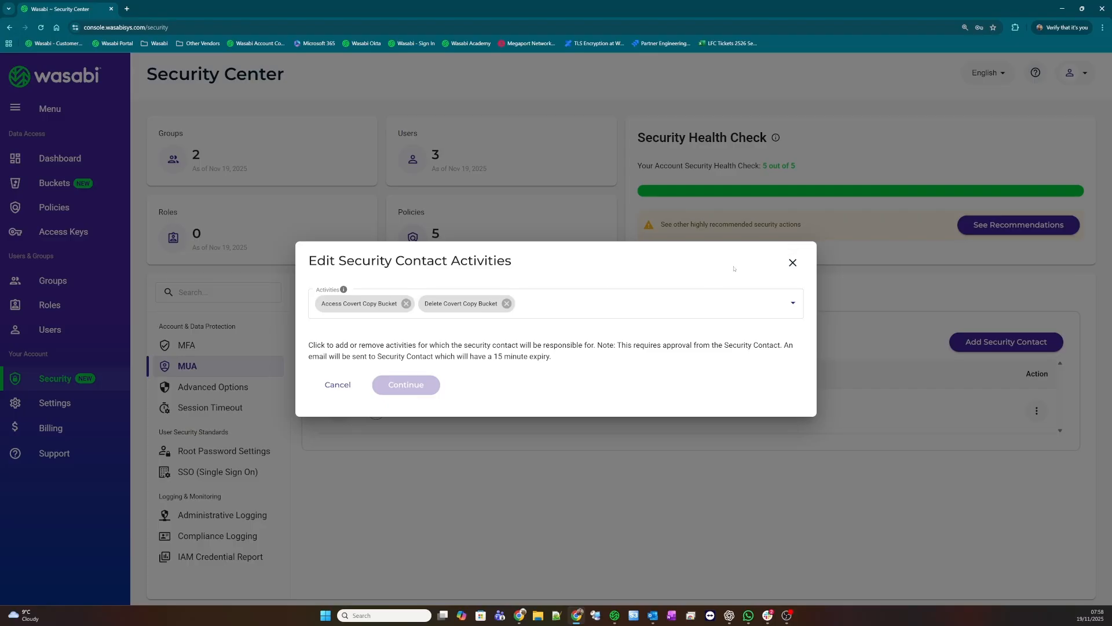
pyautogui.click(791, 263)
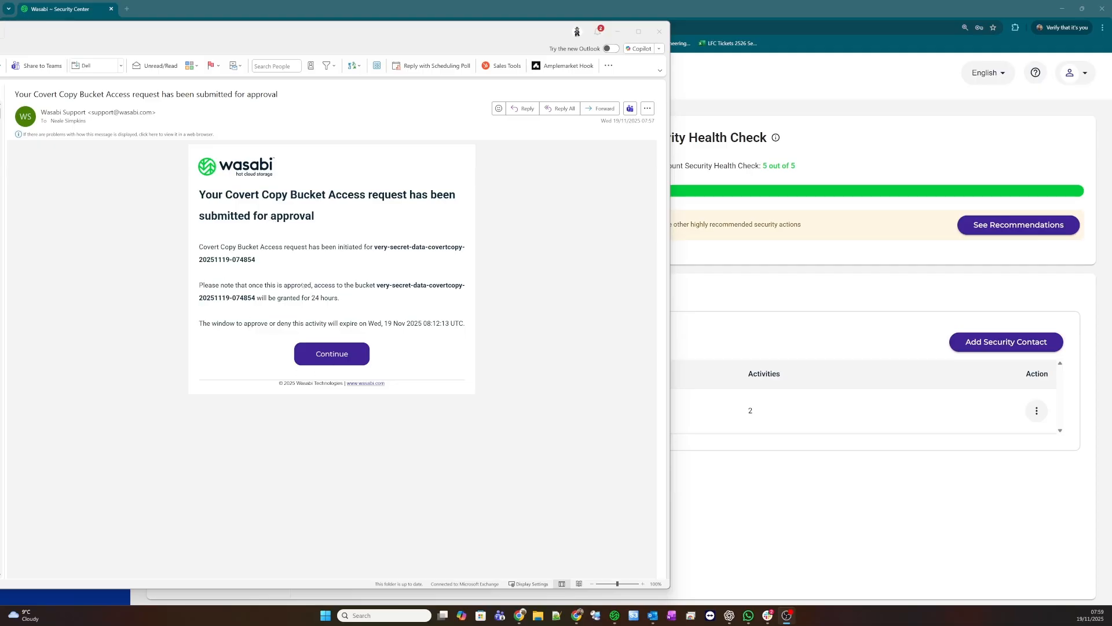
# Open the Covert Copy Bucket Access request email and continue to its approval page
pyautogui.click(0, 220)
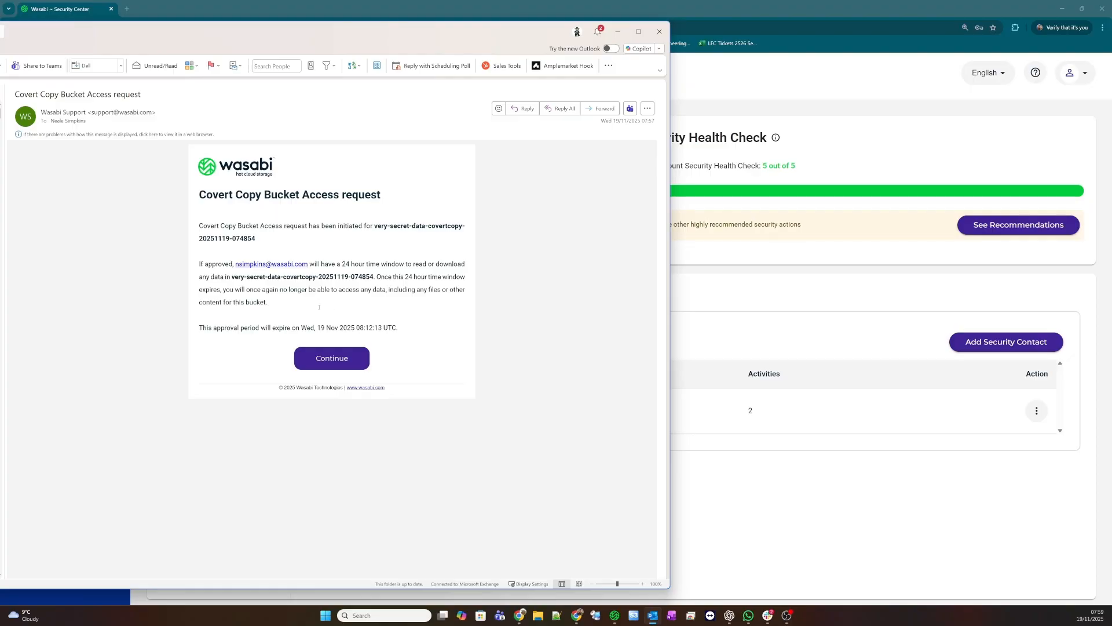
pyautogui.click(333, 359)
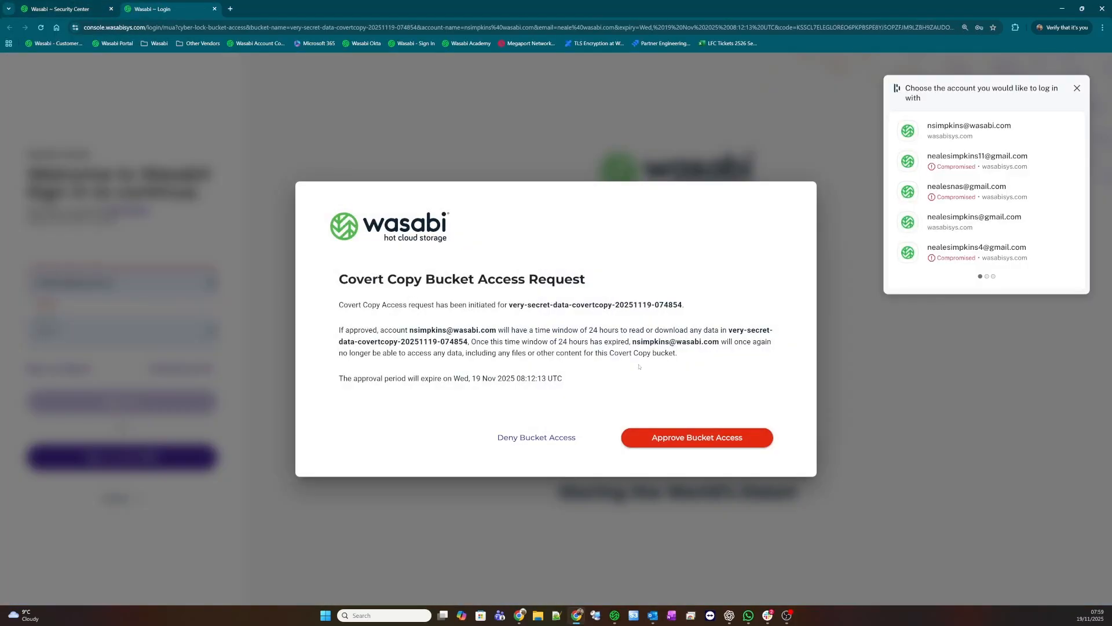
# Dismiss the account popup, approve bucket access for the very-secret-data covert copy, and close the page
pyautogui.click(1077, 88)
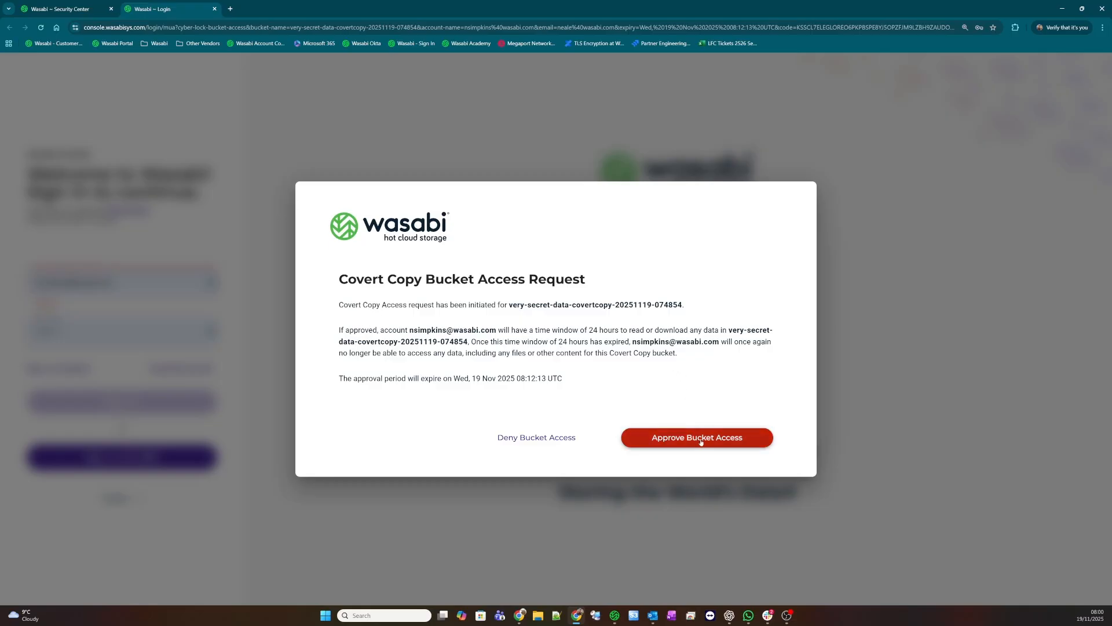
pyautogui.click(646, 444)
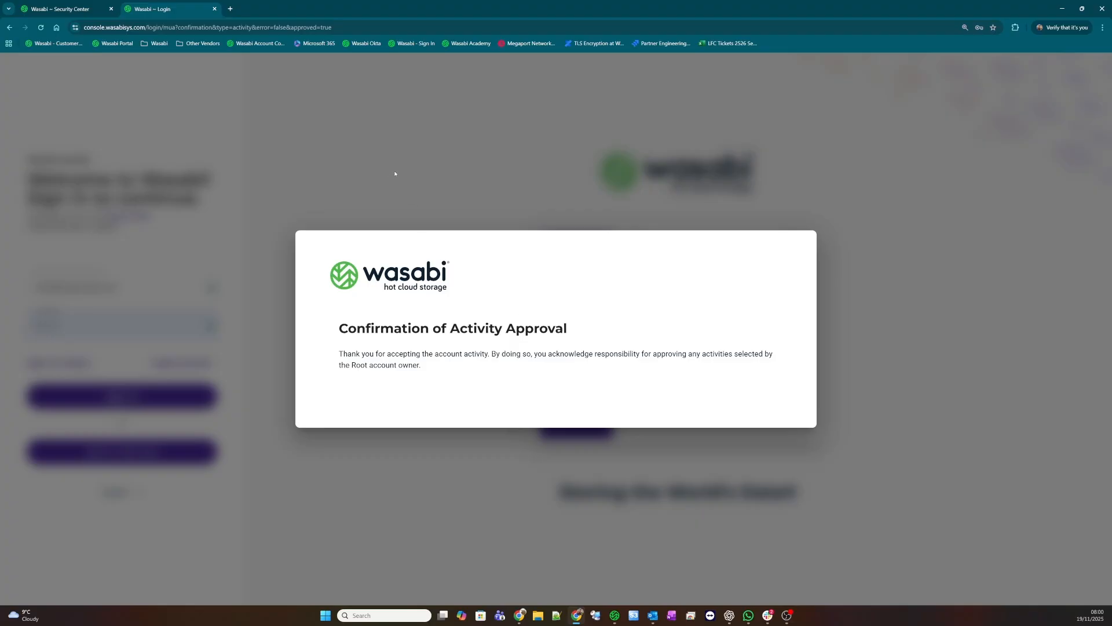
pyautogui.click(214, 9)
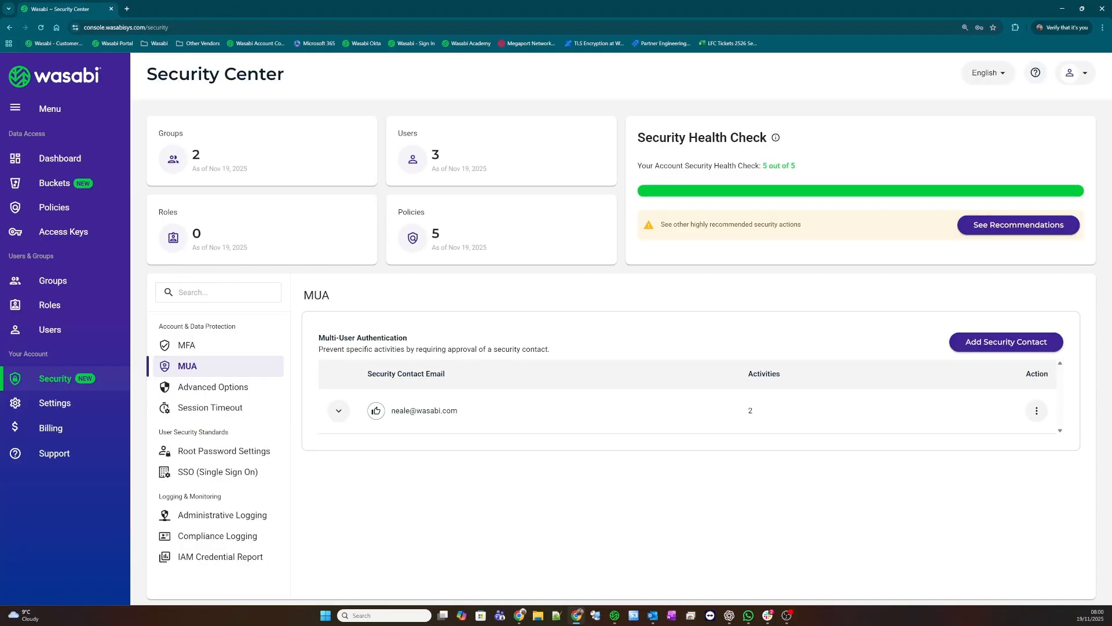
# Read the Security Contact(s) Approved email in Outlook, then go to the Wasabi Buckets page listing 10 buckets
pyautogui.hotkey('alt', 'Tab')
pyautogui.click(0, 226)
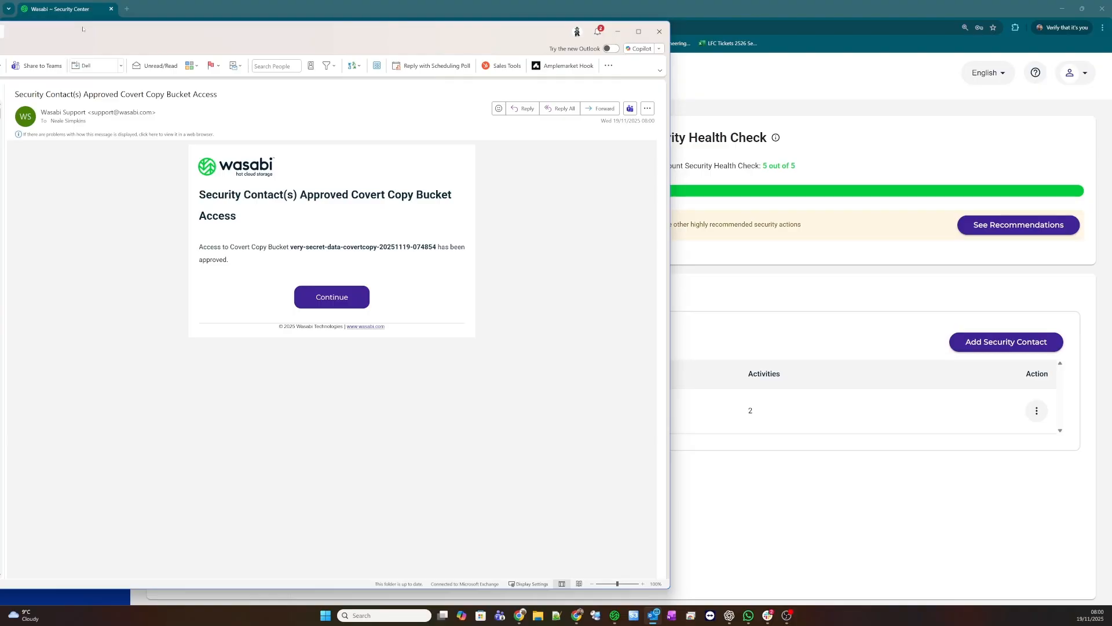
pyautogui.moveTo(140, 30); pyautogui.dragTo(0, 32)
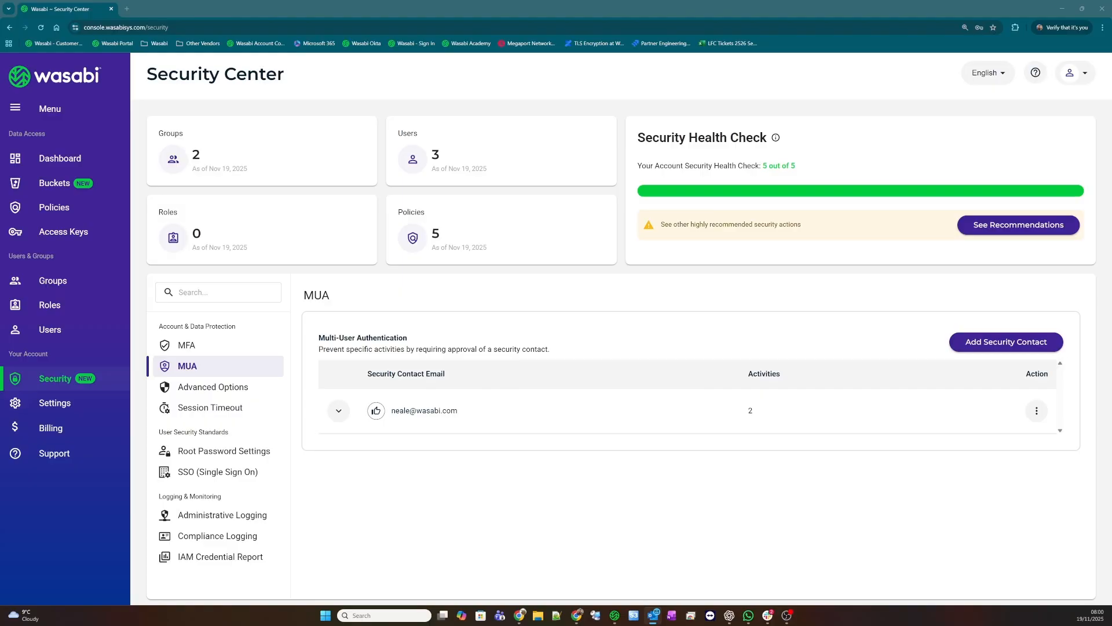
pyautogui.click(55, 184)
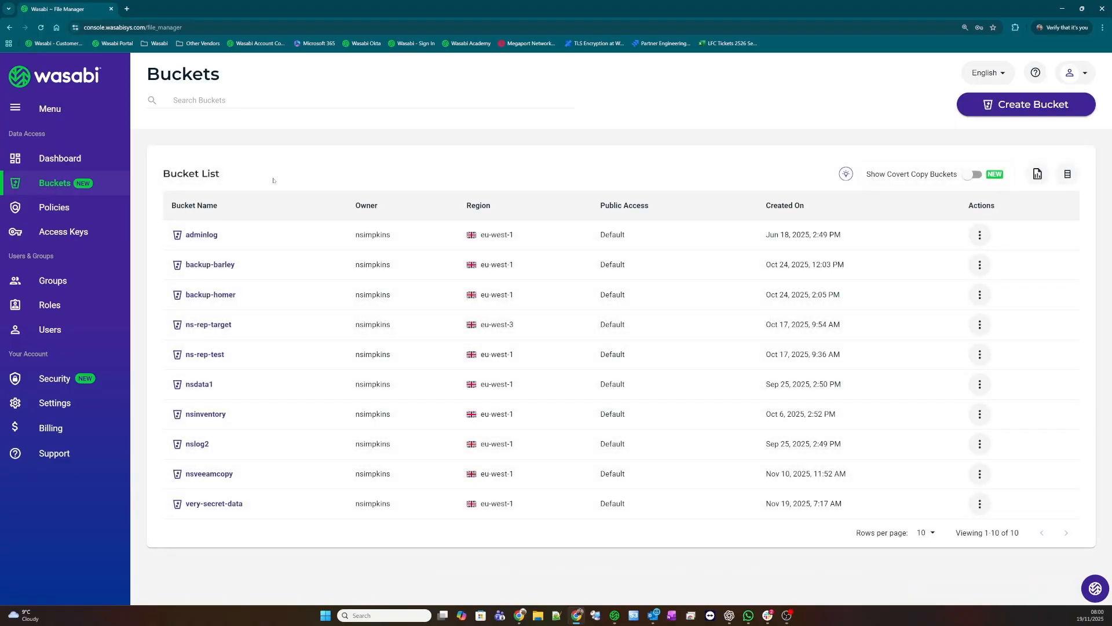
pyautogui.click(973, 175)
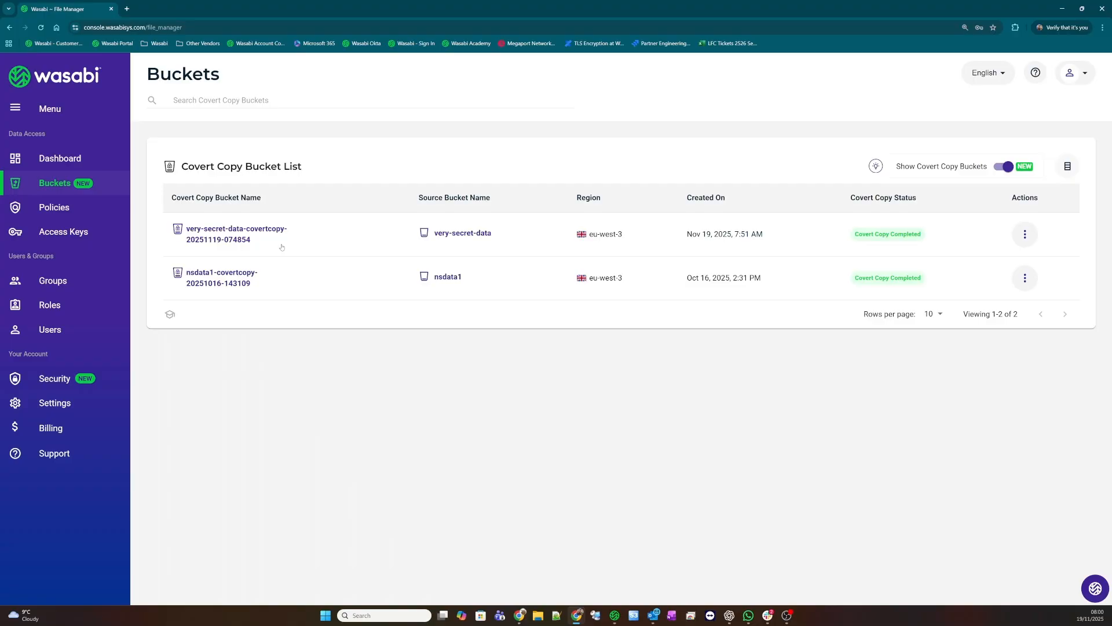
pyautogui.click(215, 233)
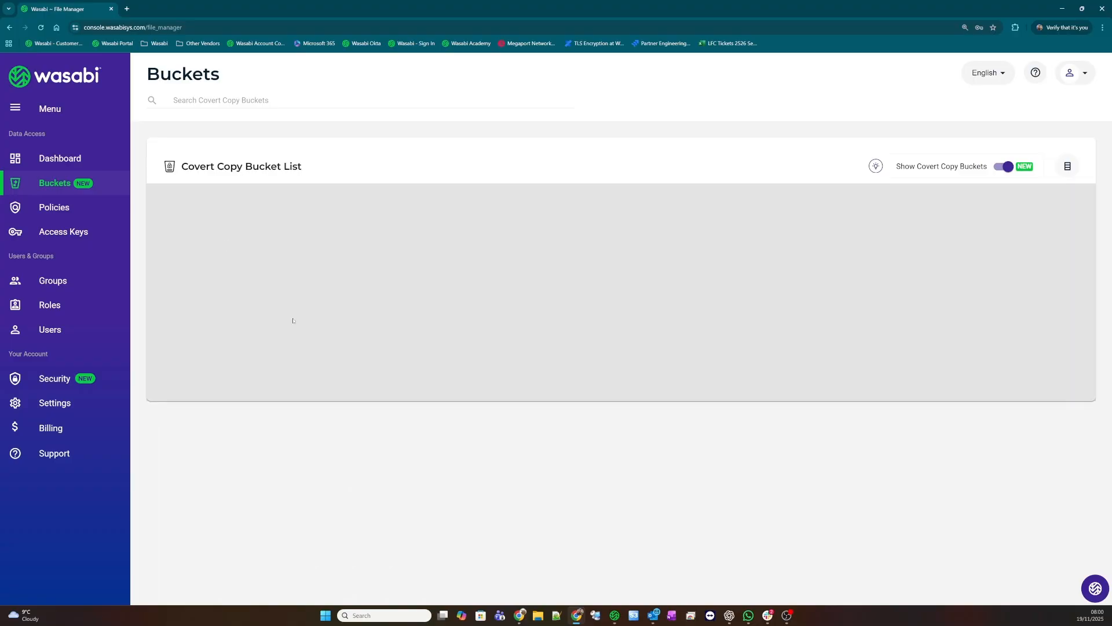
pyautogui.click(227, 318)
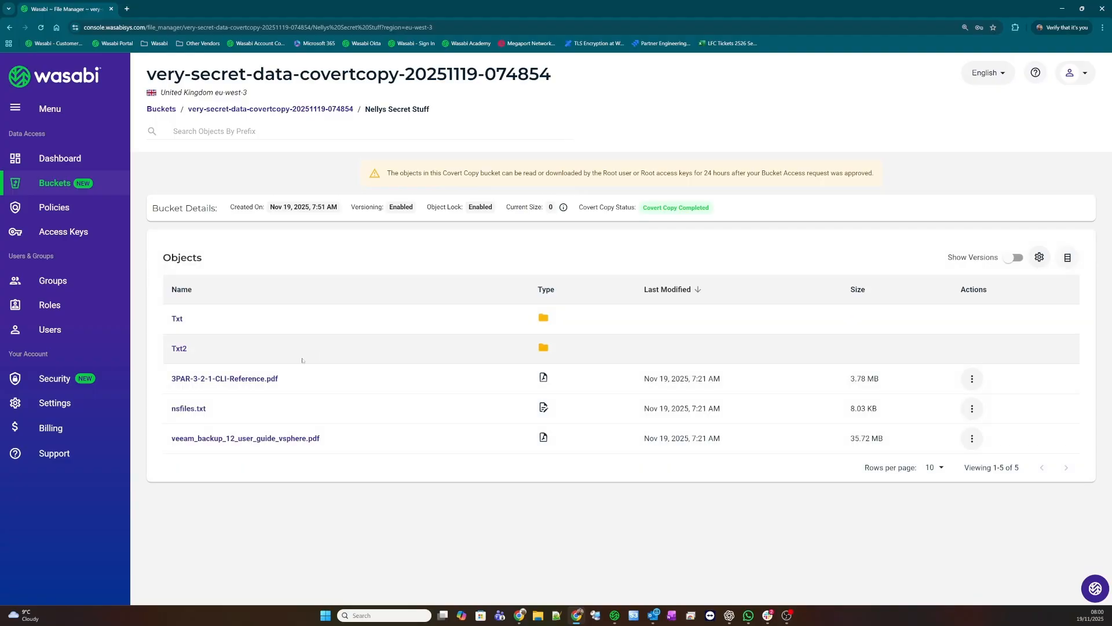
pyautogui.click(177, 349)
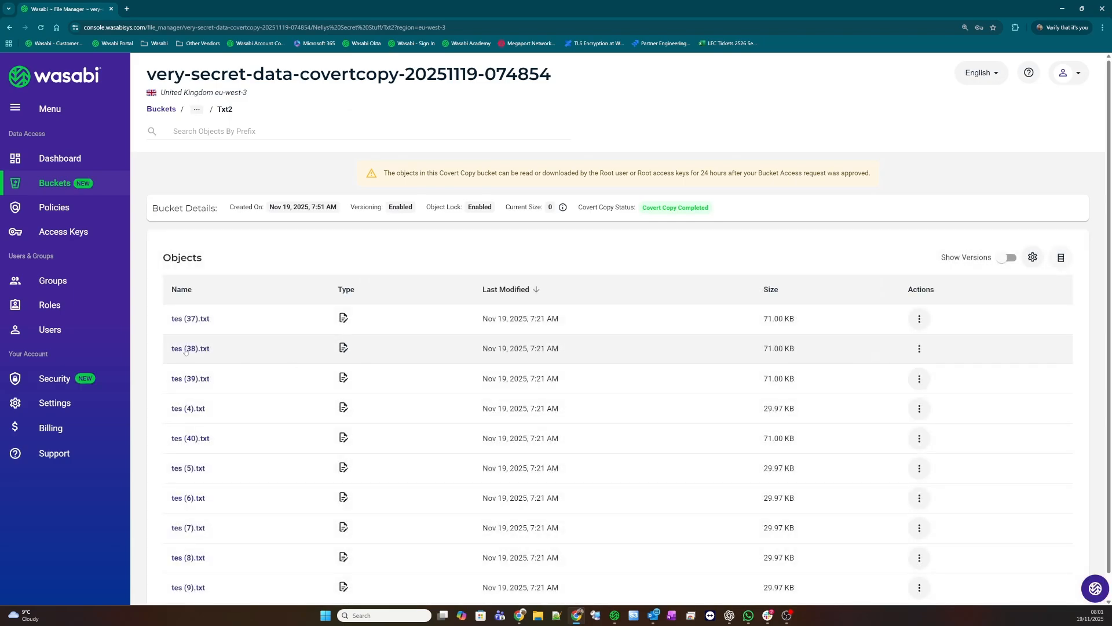
# Download tes (38).txt and go back to the covert copy bucket list
pyautogui.click(186, 349)
pyautogui.click(1045, 306)
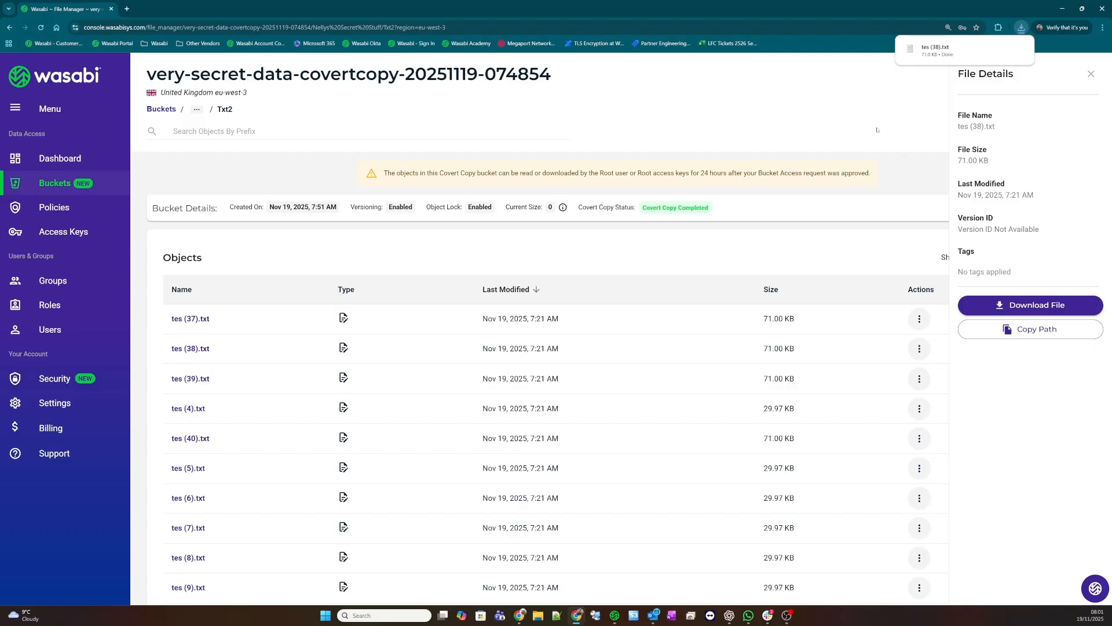
pyautogui.click(1090, 75)
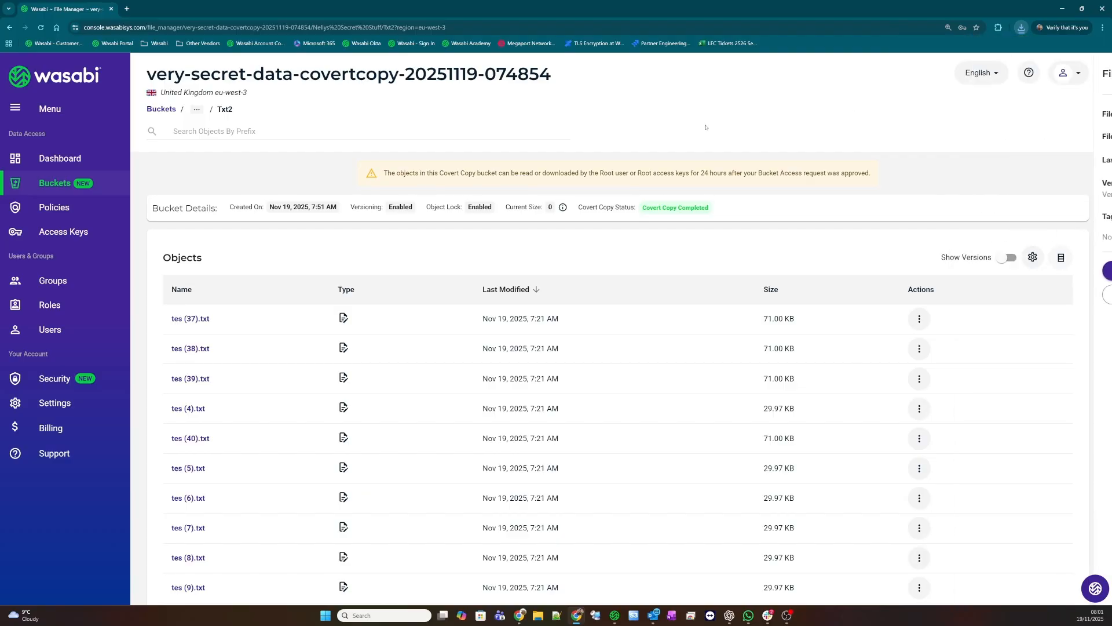
pyautogui.click(161, 109)
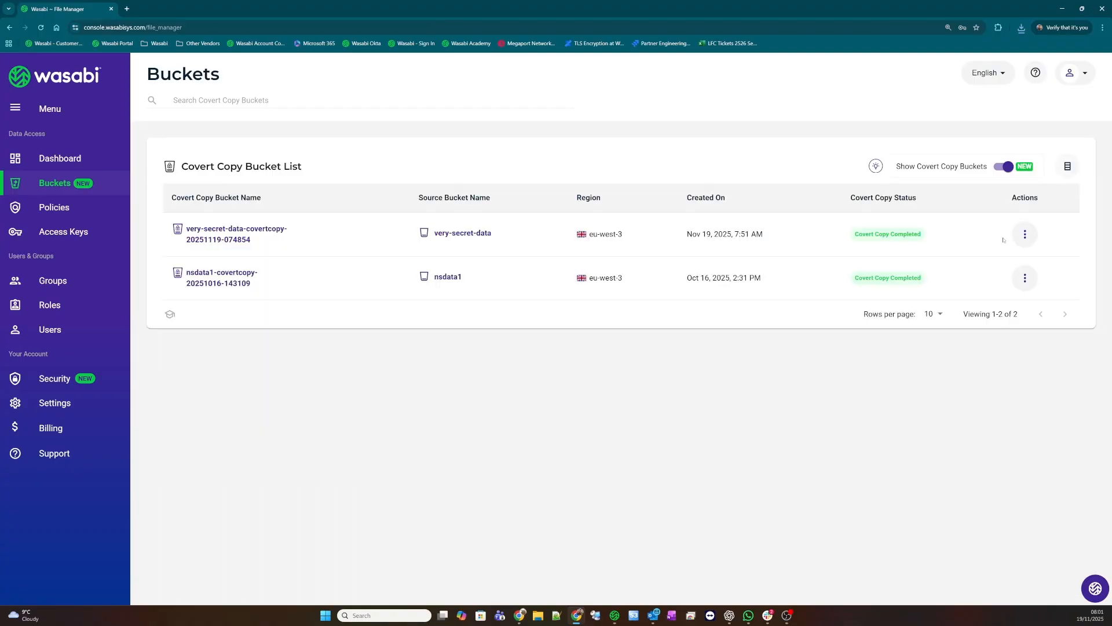
pyautogui.click(1024, 234)
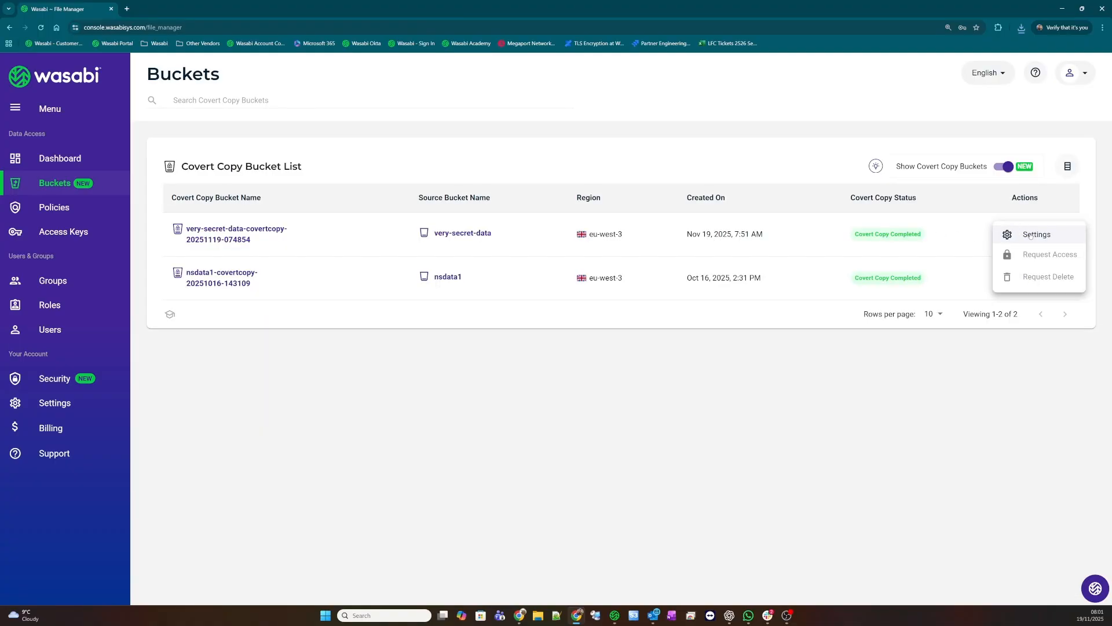
pyautogui.click(1031, 231)
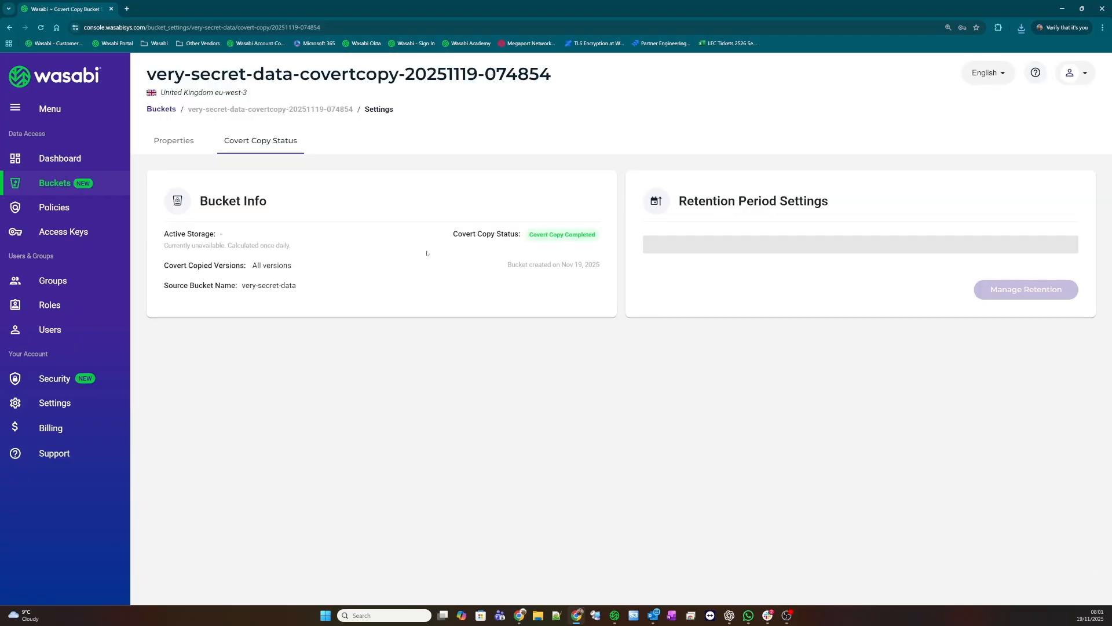
pyautogui.click(172, 150)
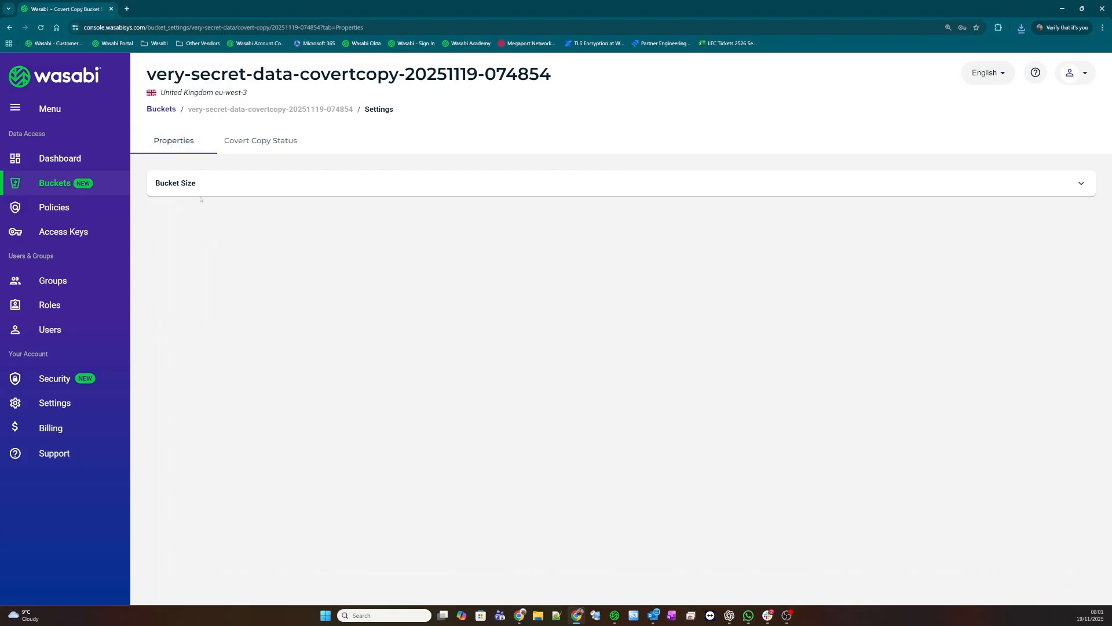
pyautogui.click(253, 146)
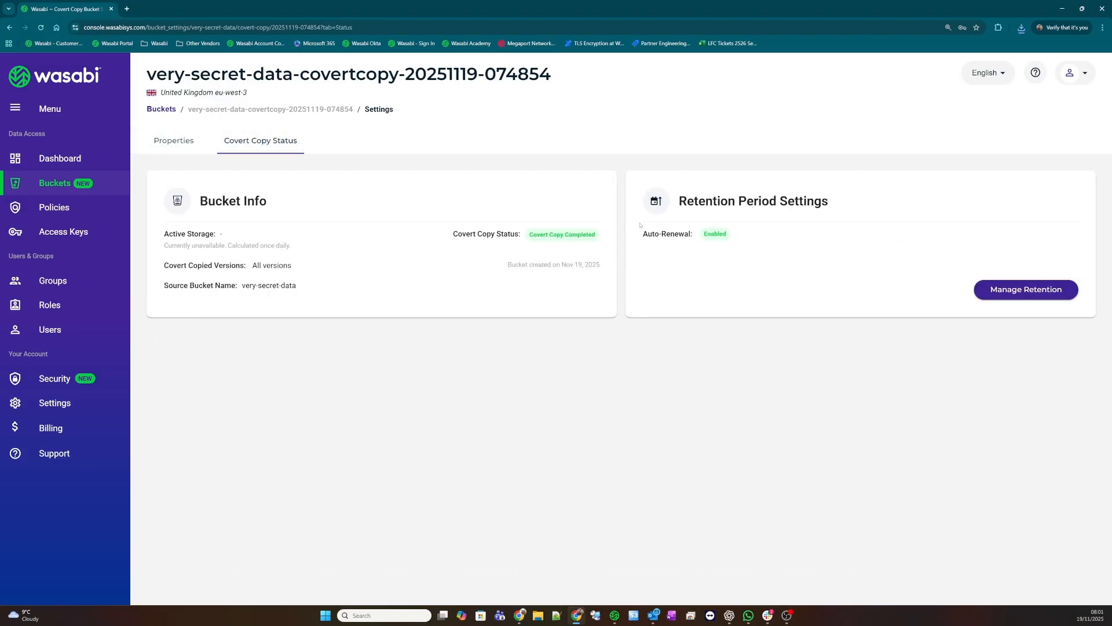
pyautogui.click(167, 110)
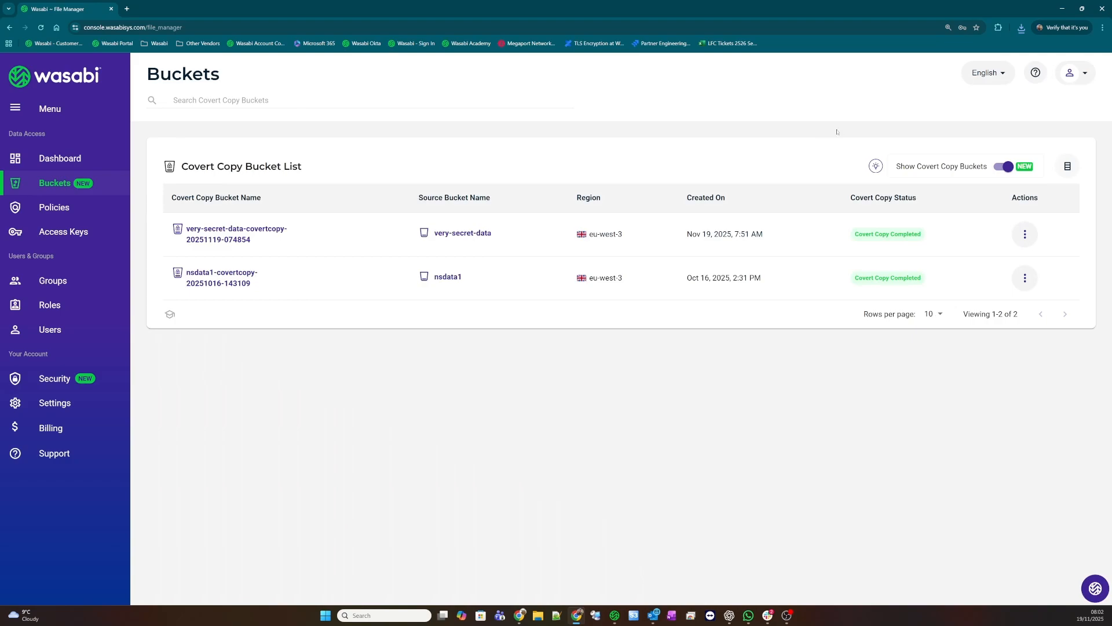
pyautogui.click(1022, 280)
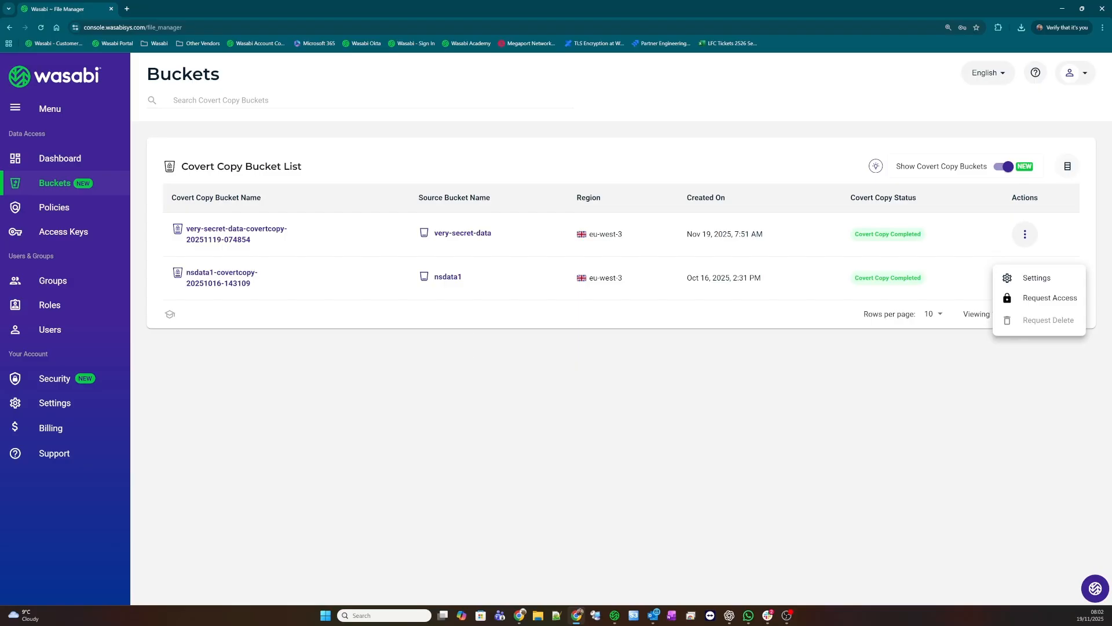
pyautogui.hotkey('alt', 'Tab')
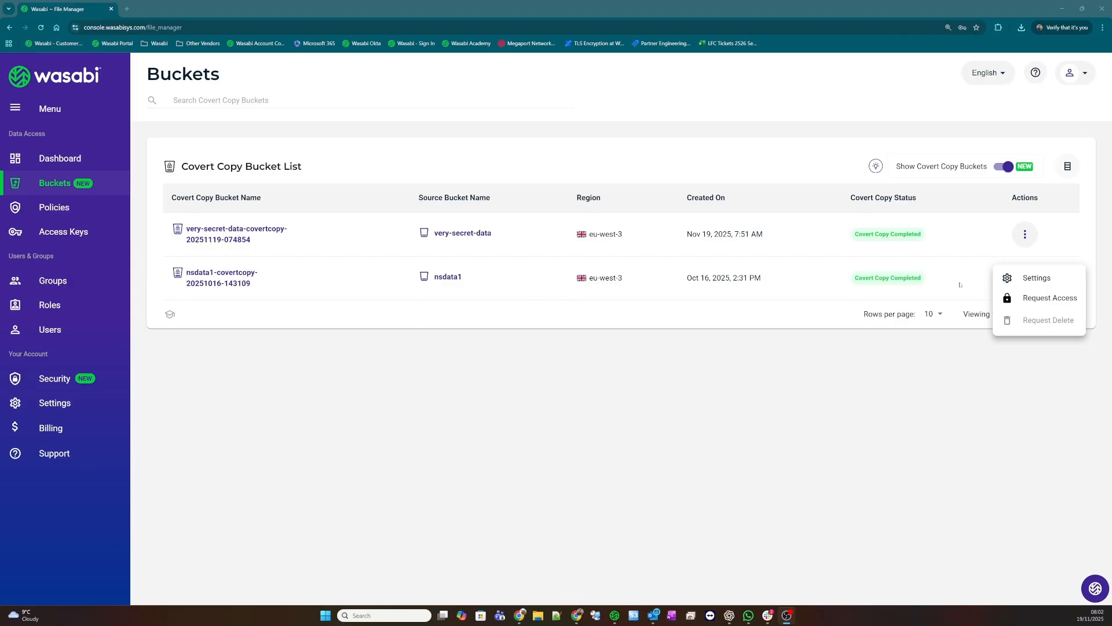
pyautogui.click(1037, 279)
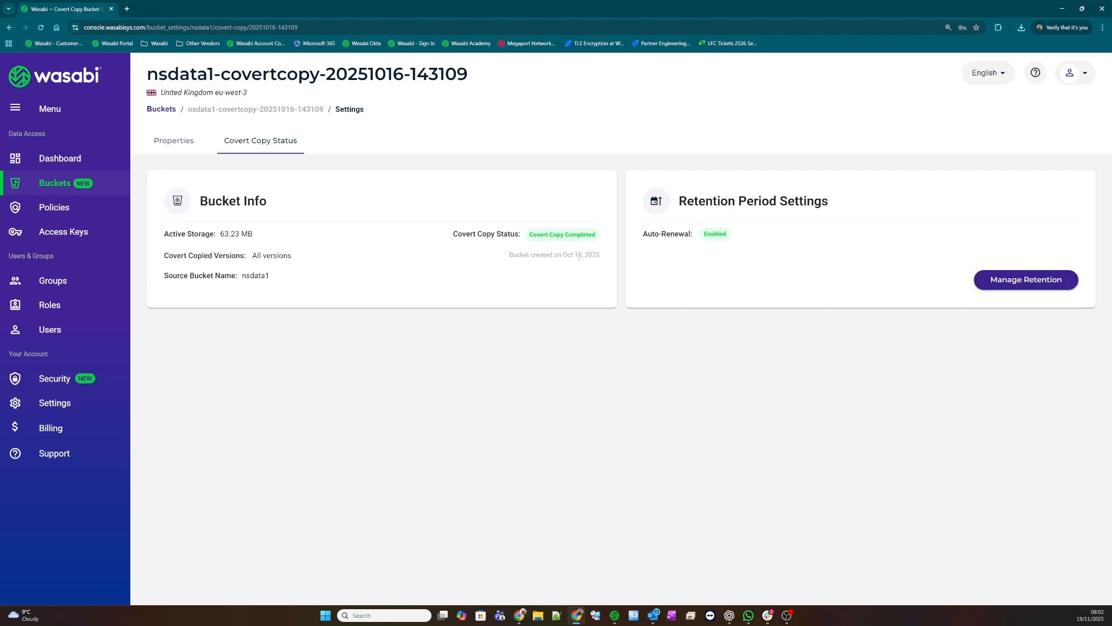
pyautogui.click(988, 283)
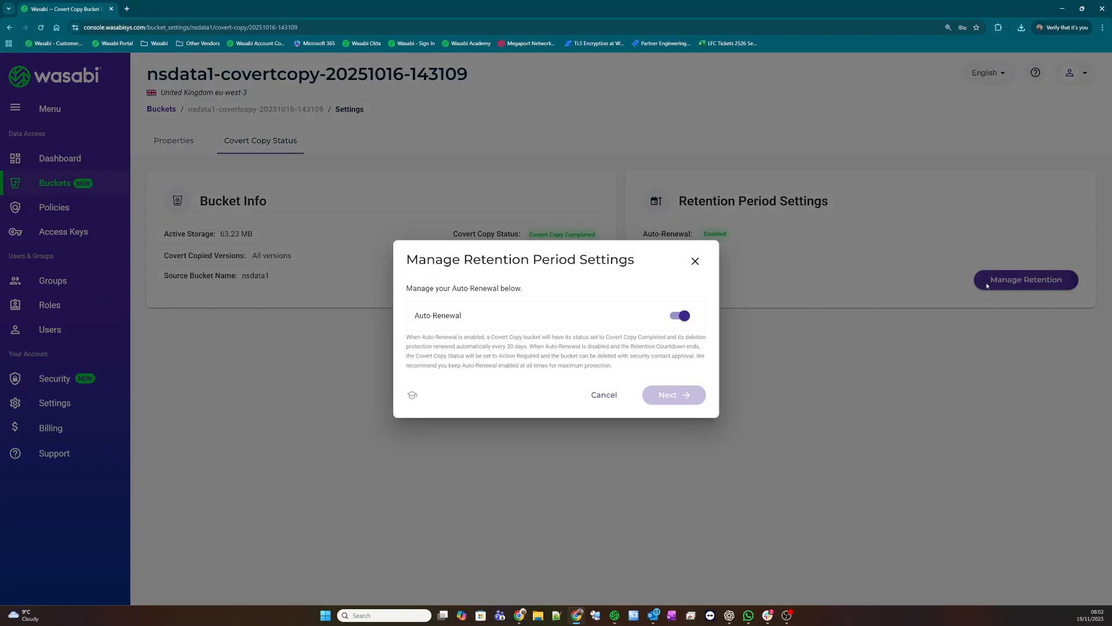
# Disable auto-renewal, save with the MFA code, and check the 26-day retention countdown
pyautogui.click(675, 316)
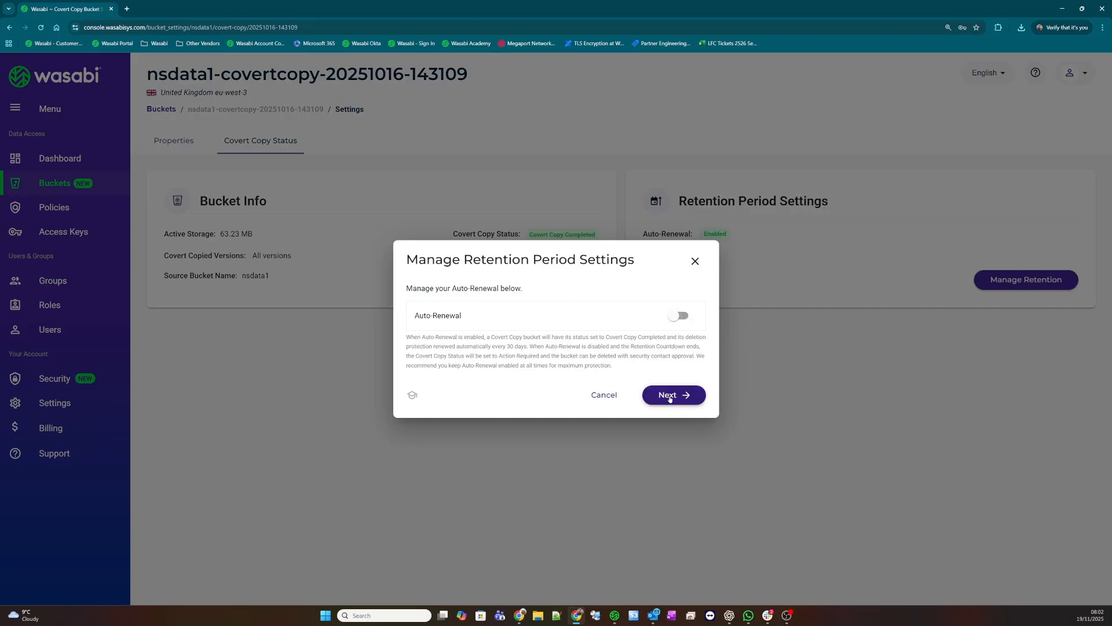
pyautogui.click(670, 399)
pyautogui.click(478, 327)
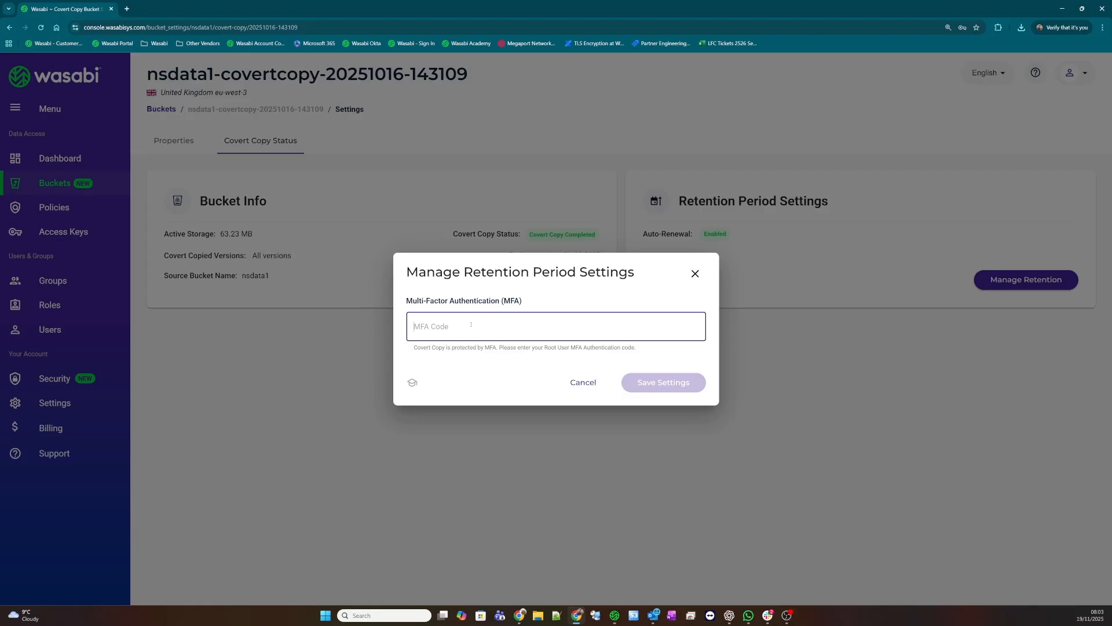
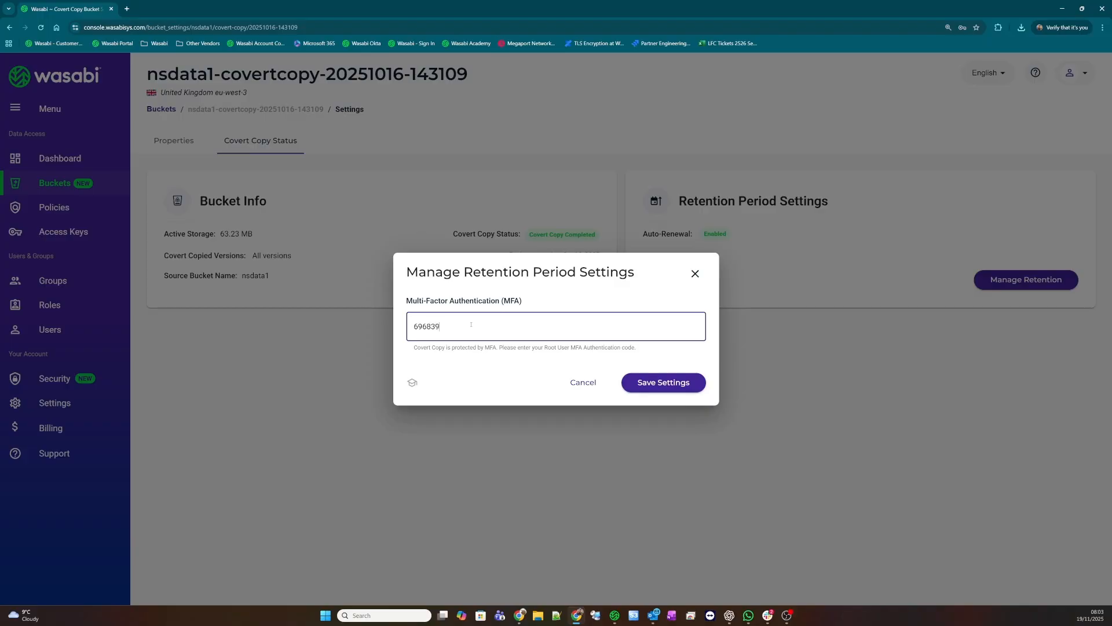
pyautogui.click(627, 380)
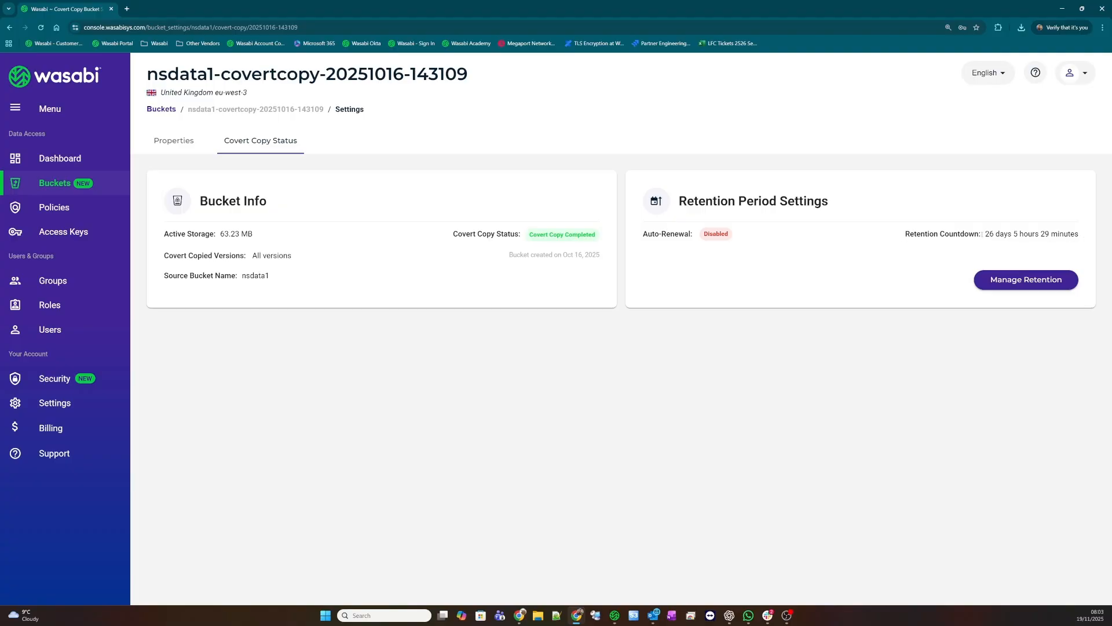
pyautogui.moveTo(986, 233); pyautogui.dragTo(1029, 234)
pyautogui.click(739, 260)
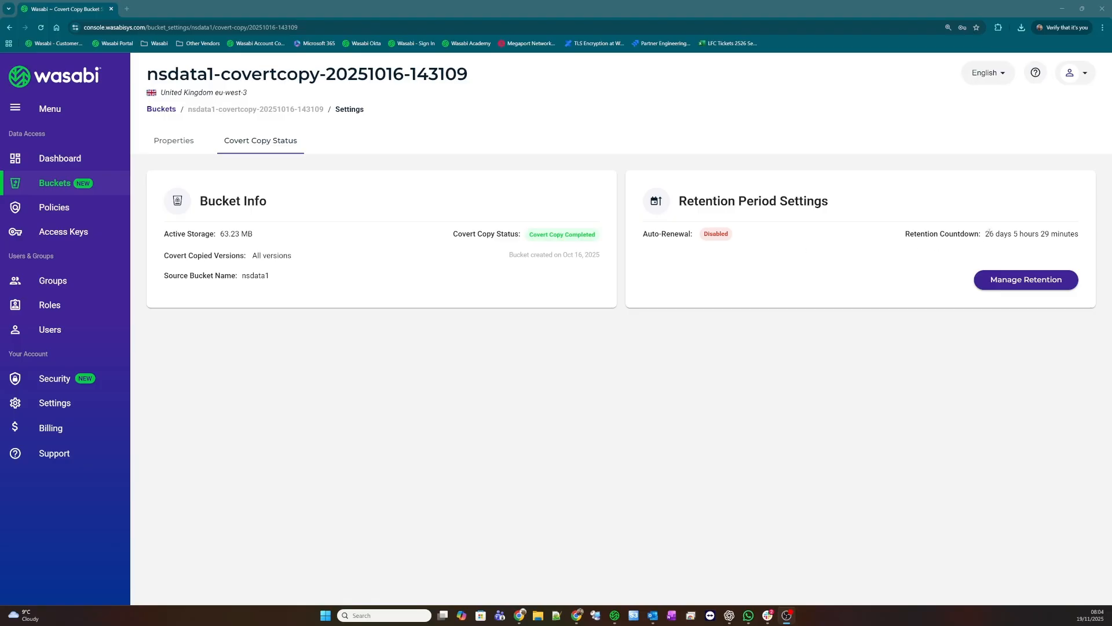
# Re-enable retention auto-renewal on the covert copy bucket and save it with an MFA code
pyautogui.click(1014, 274)
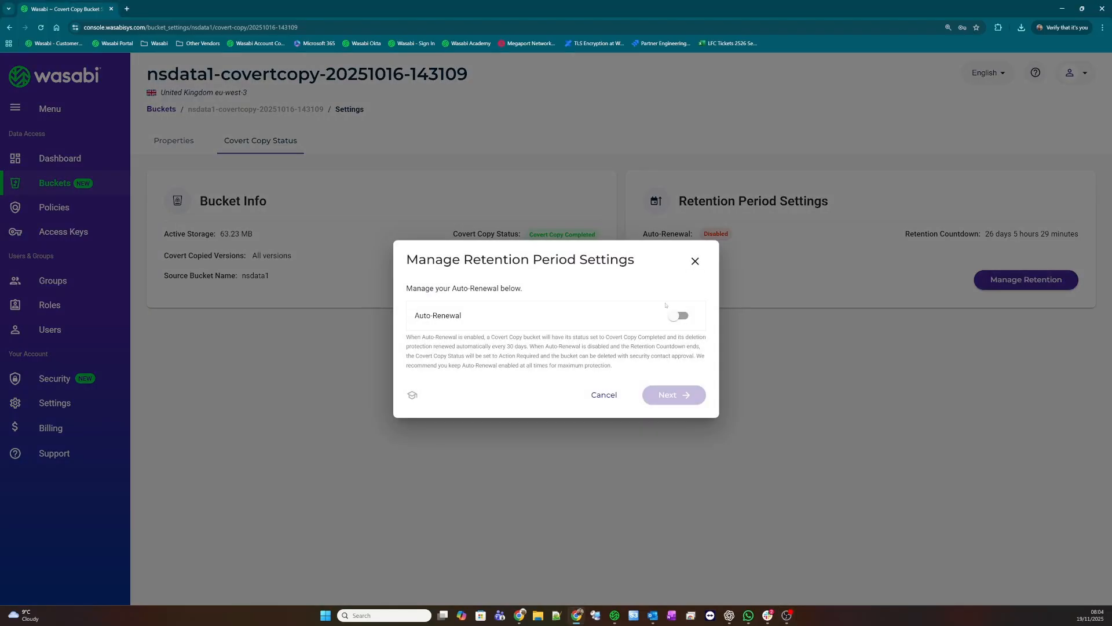
pyautogui.click(681, 317)
pyautogui.click(675, 399)
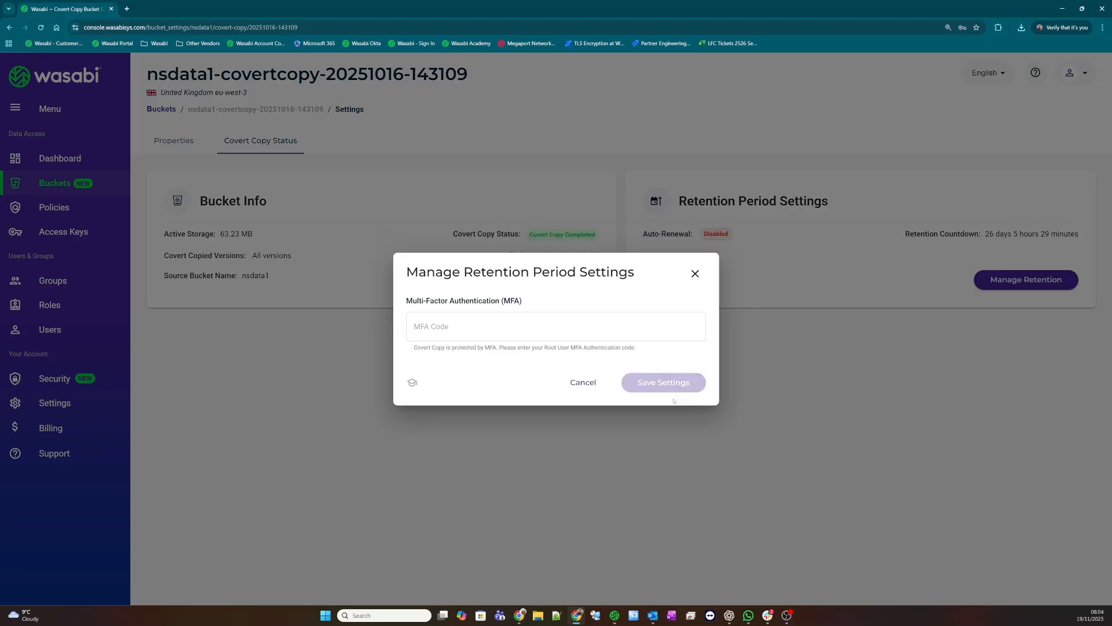
pyautogui.click(573, 325)
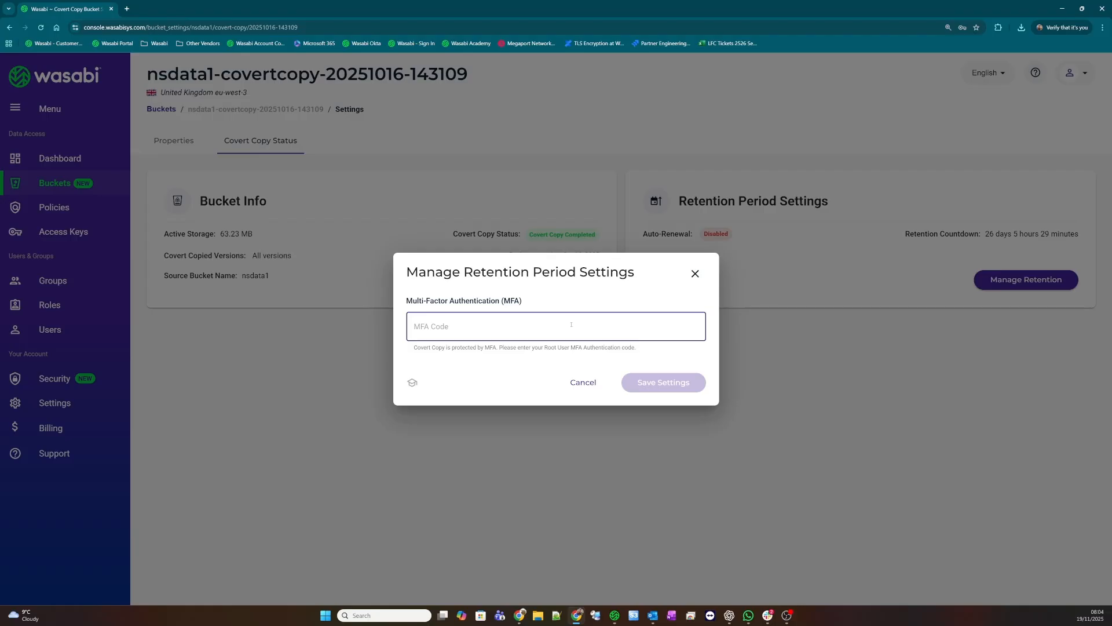
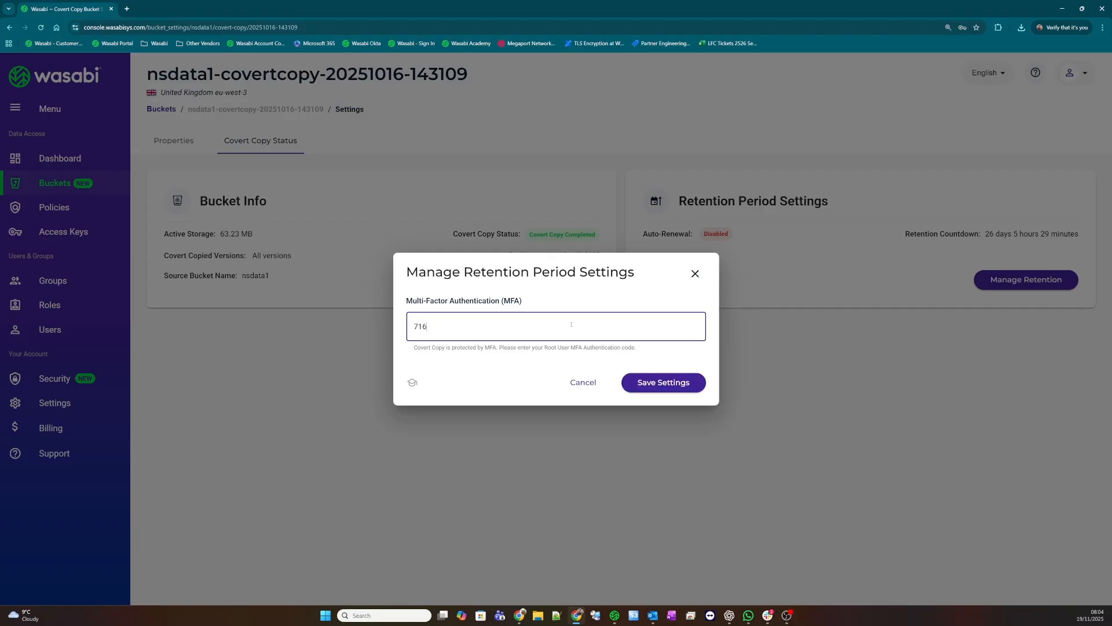
pyautogui.click(663, 387)
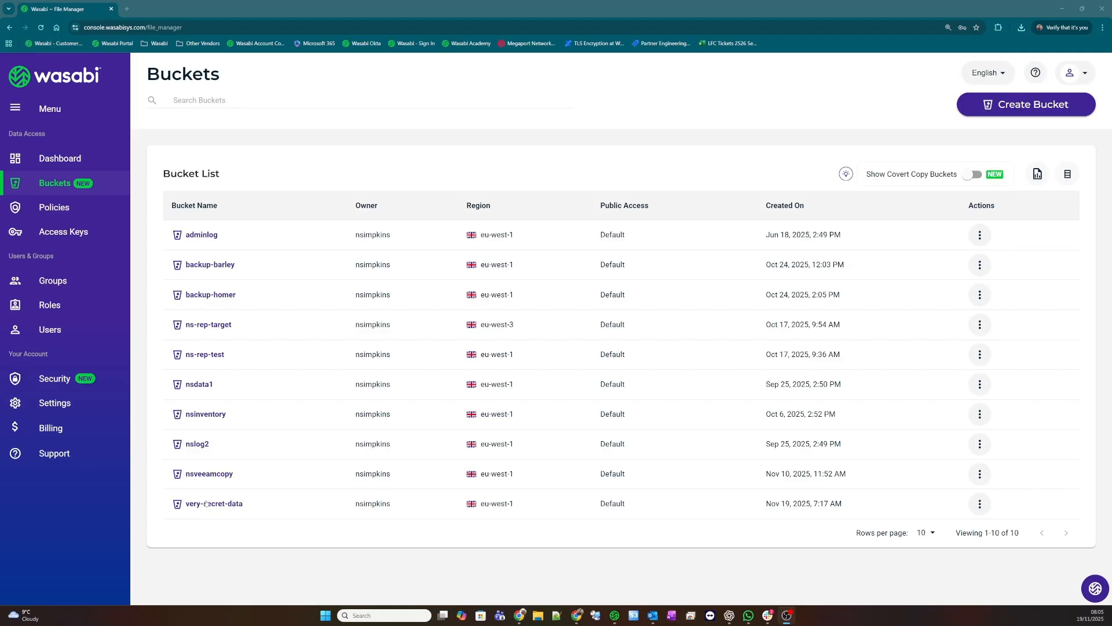
# Attempt to delete very-secret-data by pasting its name into the confirmation field
pyautogui.click(980, 505)
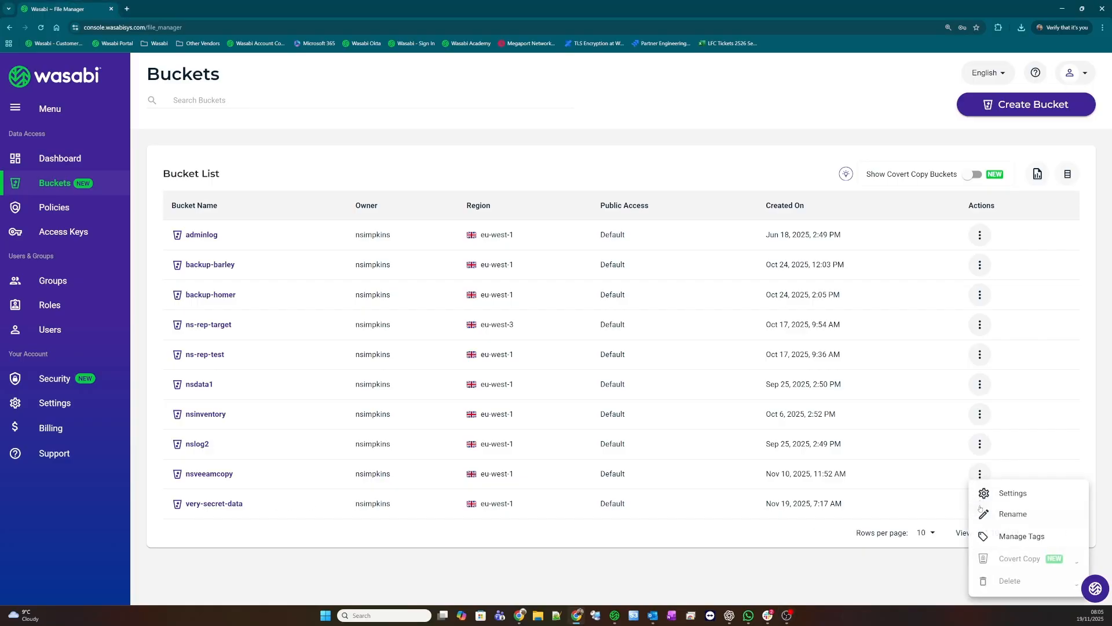
pyautogui.click(1010, 580)
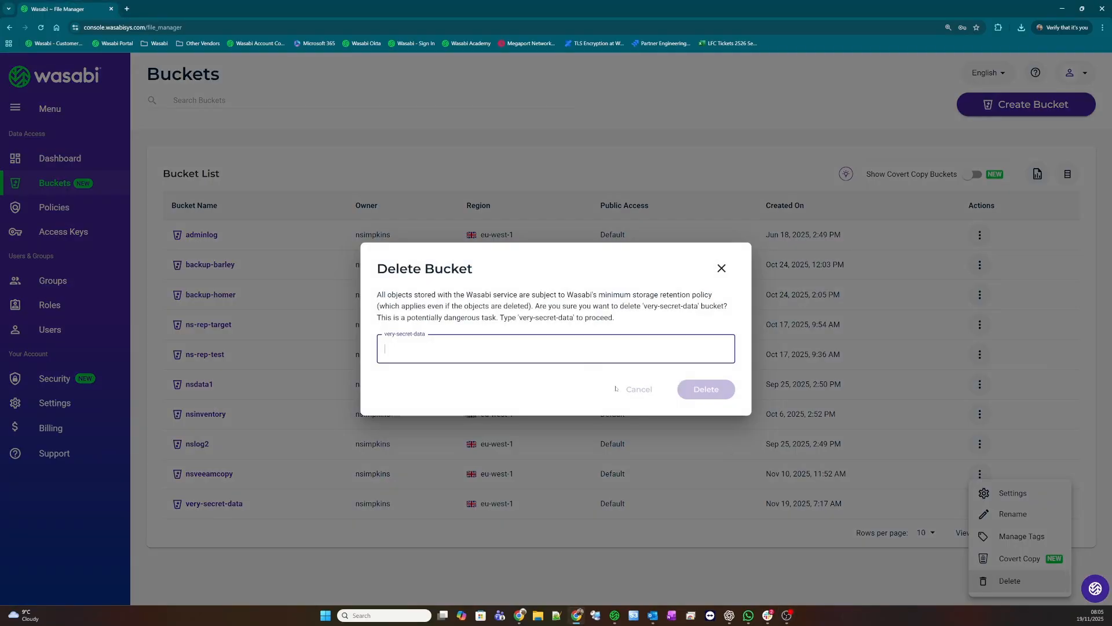
pyautogui.moveTo(517, 316); pyautogui.dragTo(573, 318)
pyautogui.hotkey('ctrl', 'c')
pyautogui.click(409, 352)
pyautogui.hotkey('ctrl', 'v')
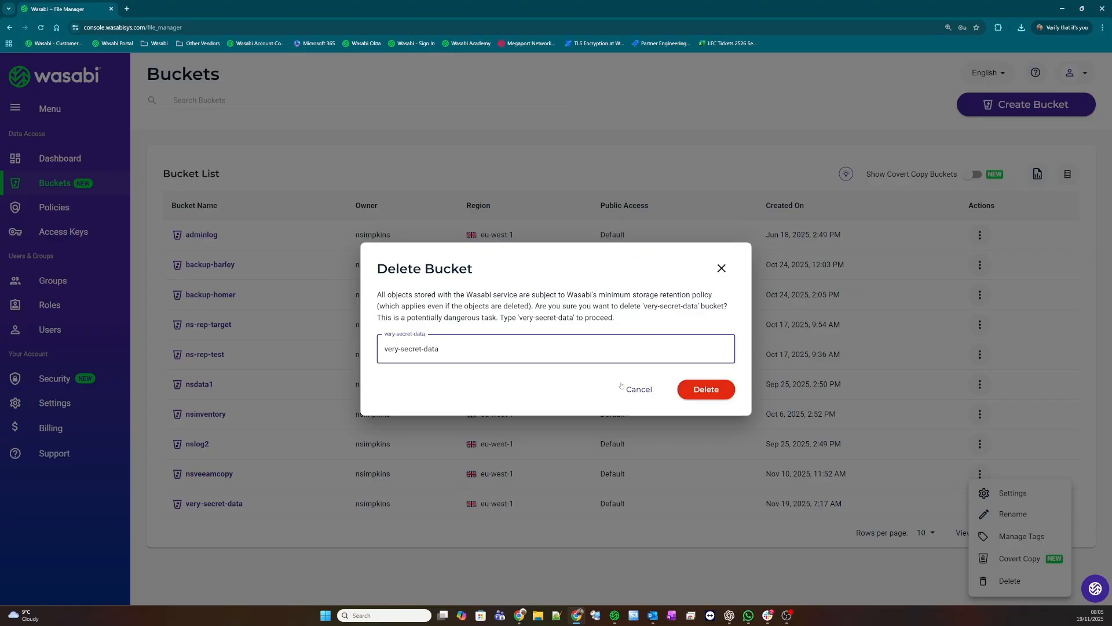
pyautogui.click(706, 389)
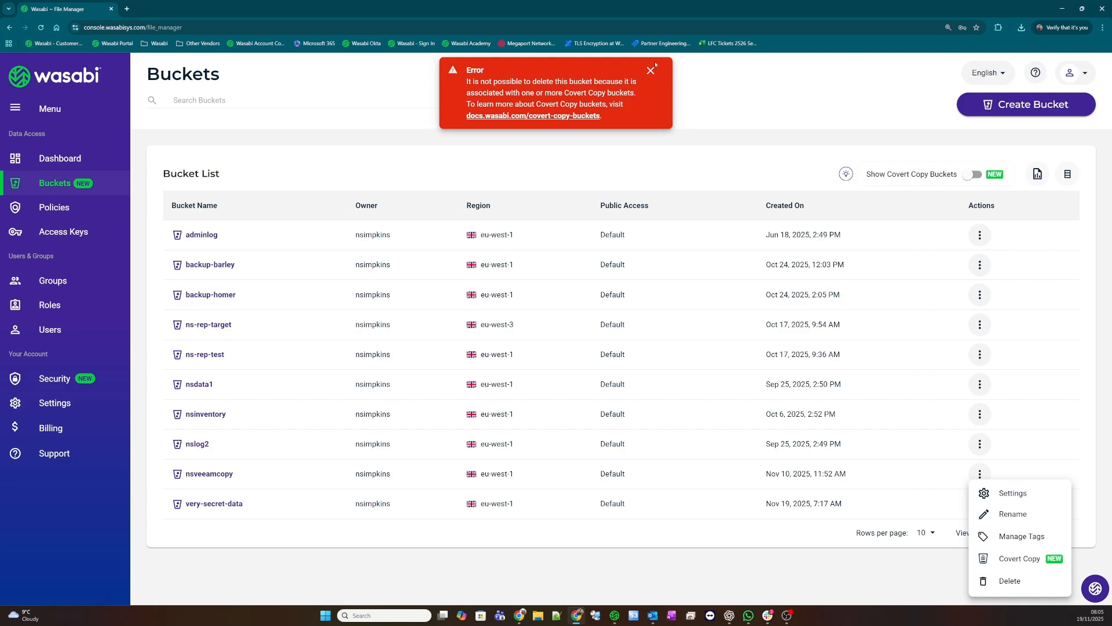
# Open the 'Covert Copy: Setting Up and Creating a Covert Copy' article from the error link and skim it
pyautogui.click(537, 116)
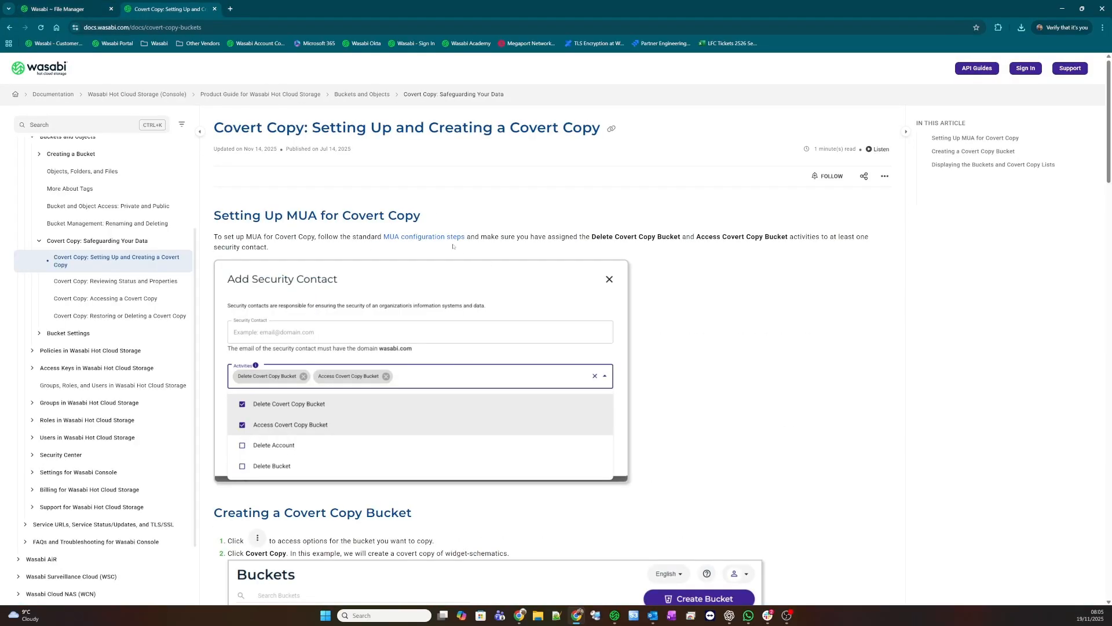
pyautogui.scroll(-15, 490, 242)
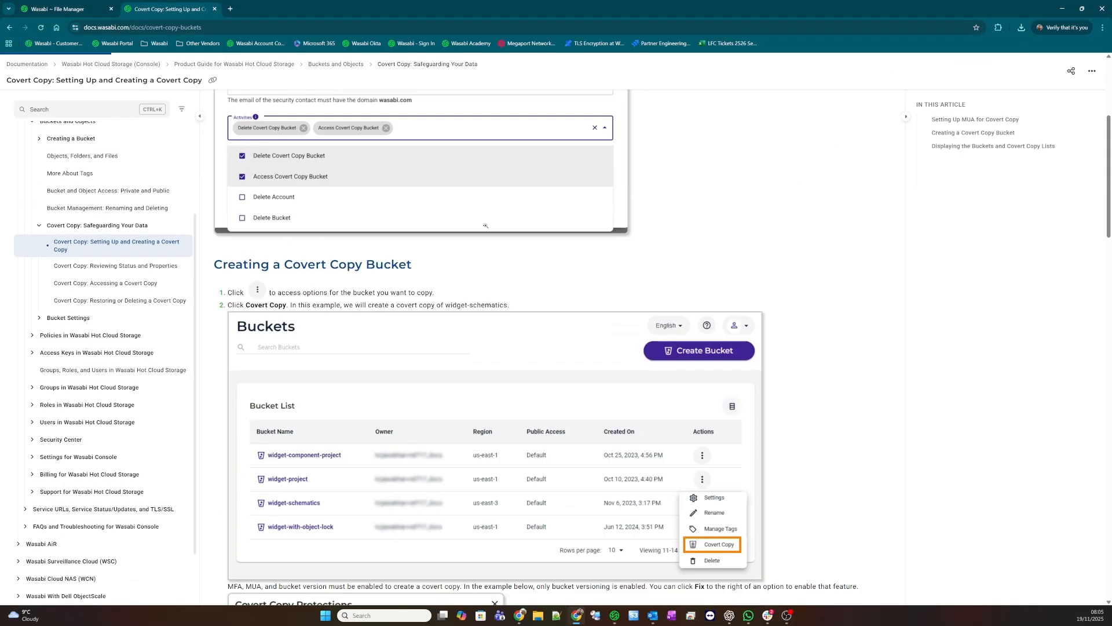
pyautogui.scroll(-10, 490, 242)
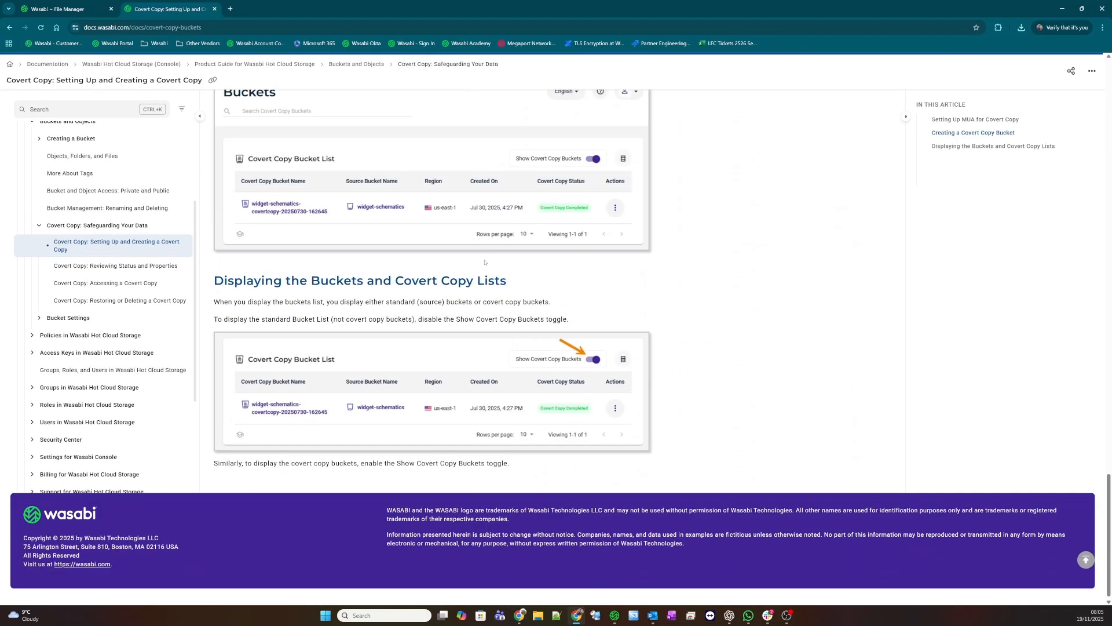
pyautogui.scroll(6, 481, 261)
pyautogui.scroll(12, 481, 261)
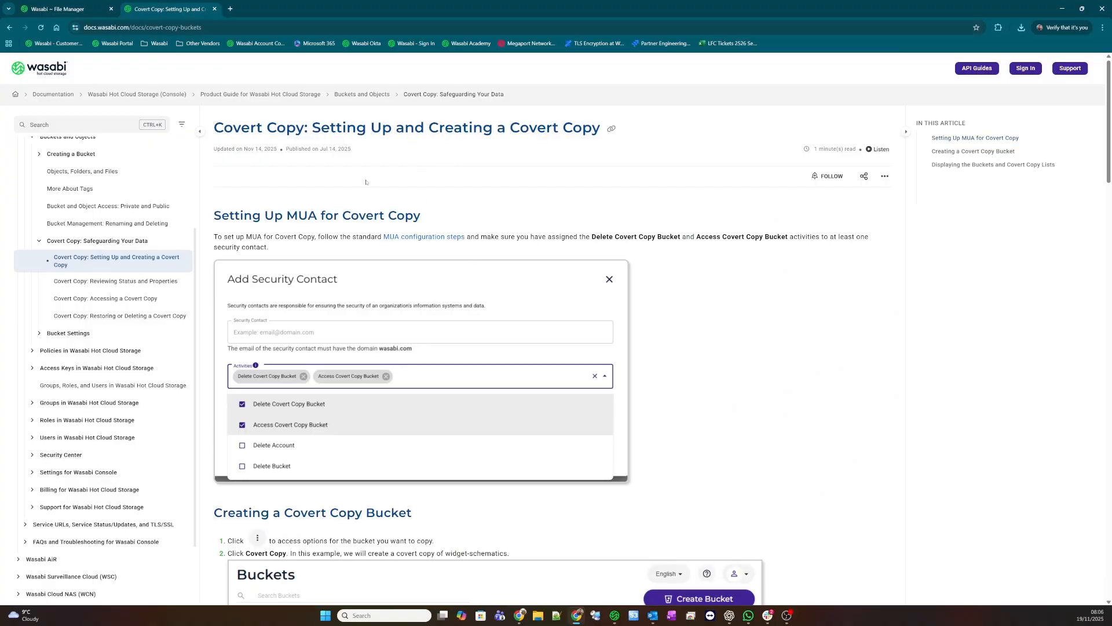
# Return to the console and dismiss the deletion error and the bucket actions menu
pyautogui.click(77, 12)
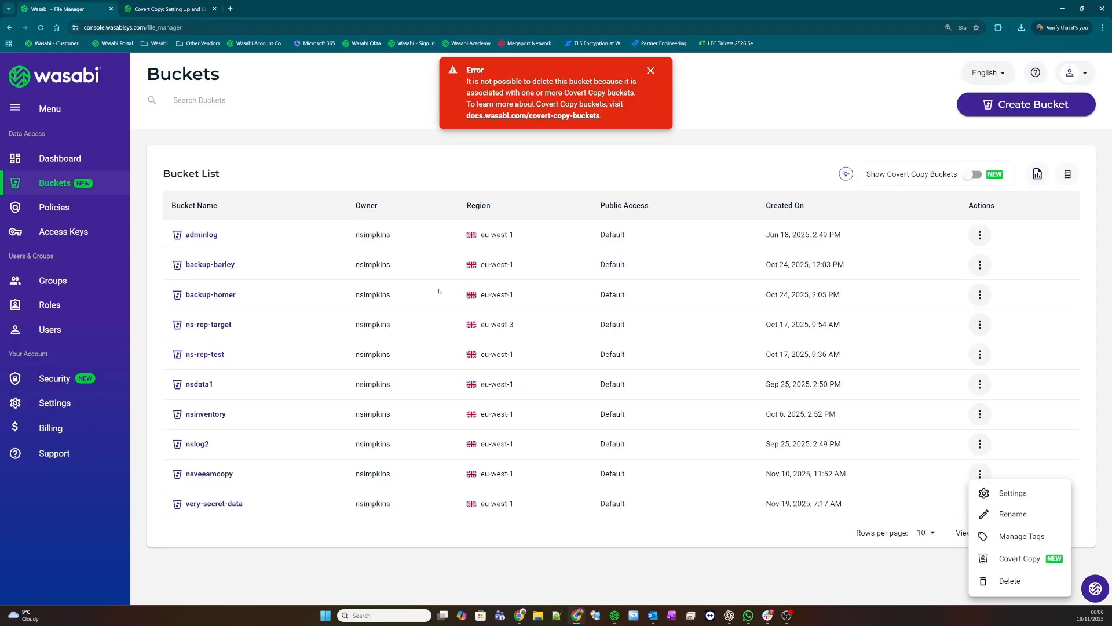
pyautogui.click(649, 71)
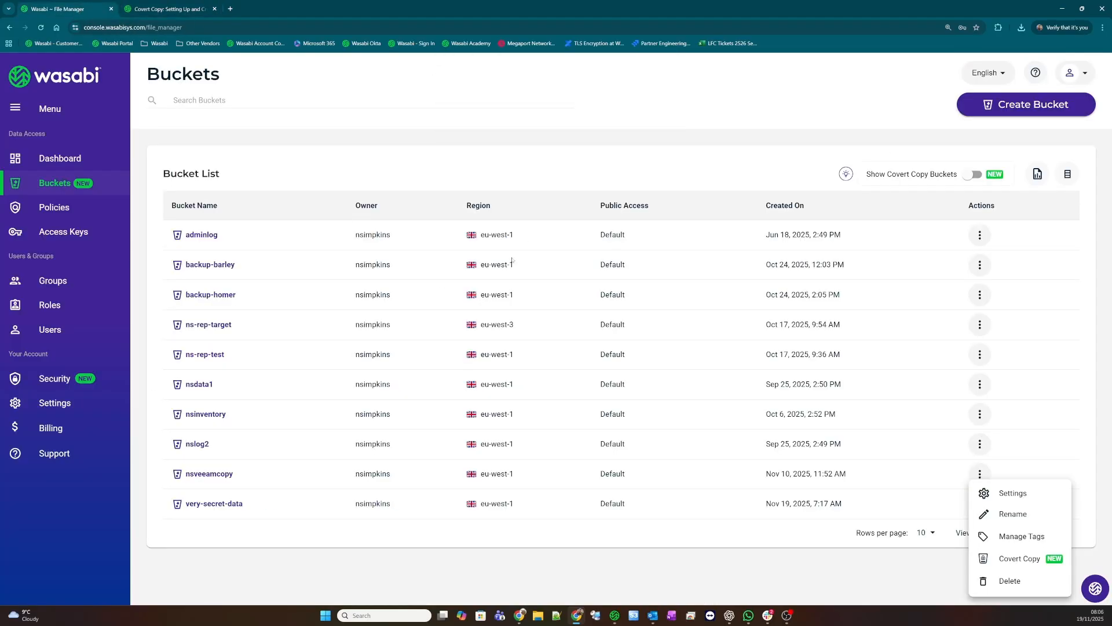
pyautogui.click(563, 582)
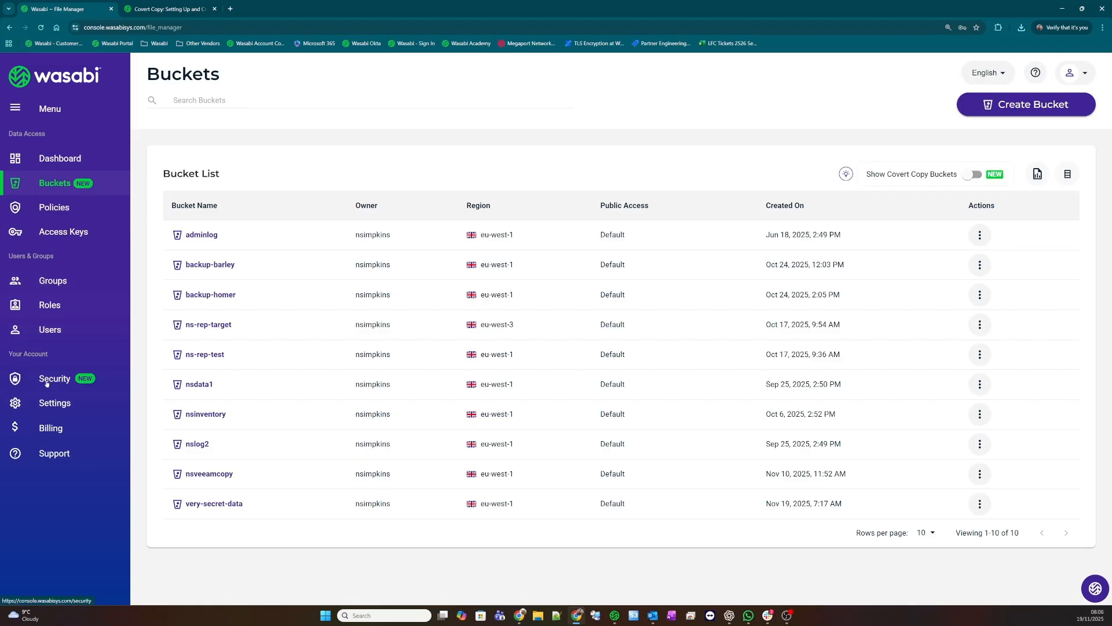
# Look over Settings and the Security Center, then go back to the Buckets list
pyautogui.click(51, 403)
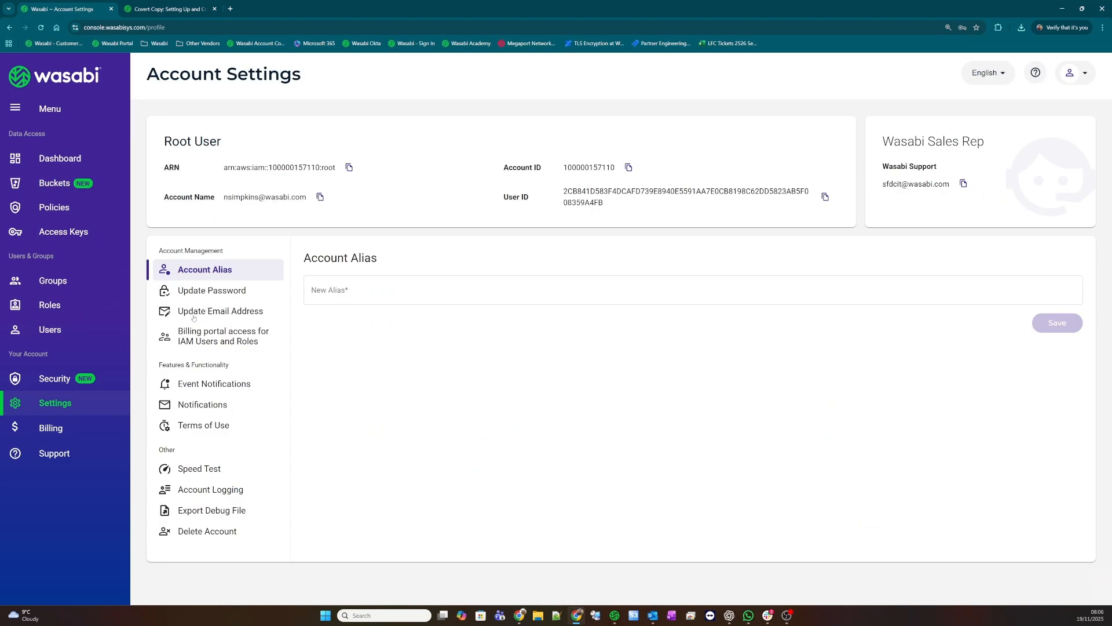
pyautogui.click(90, 373)
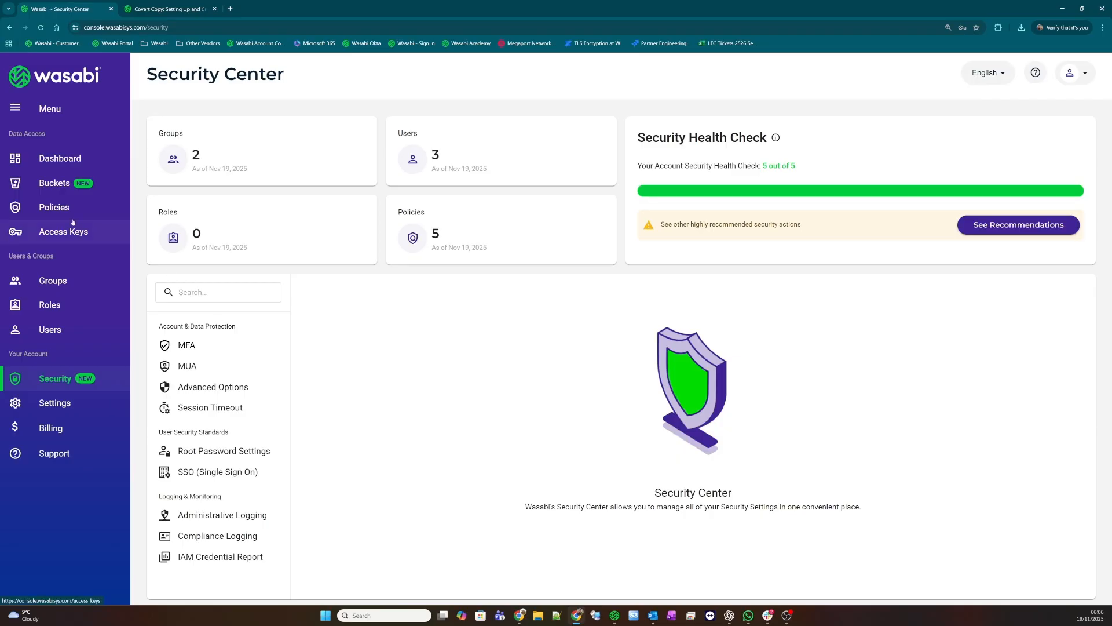
pyautogui.click(55, 182)
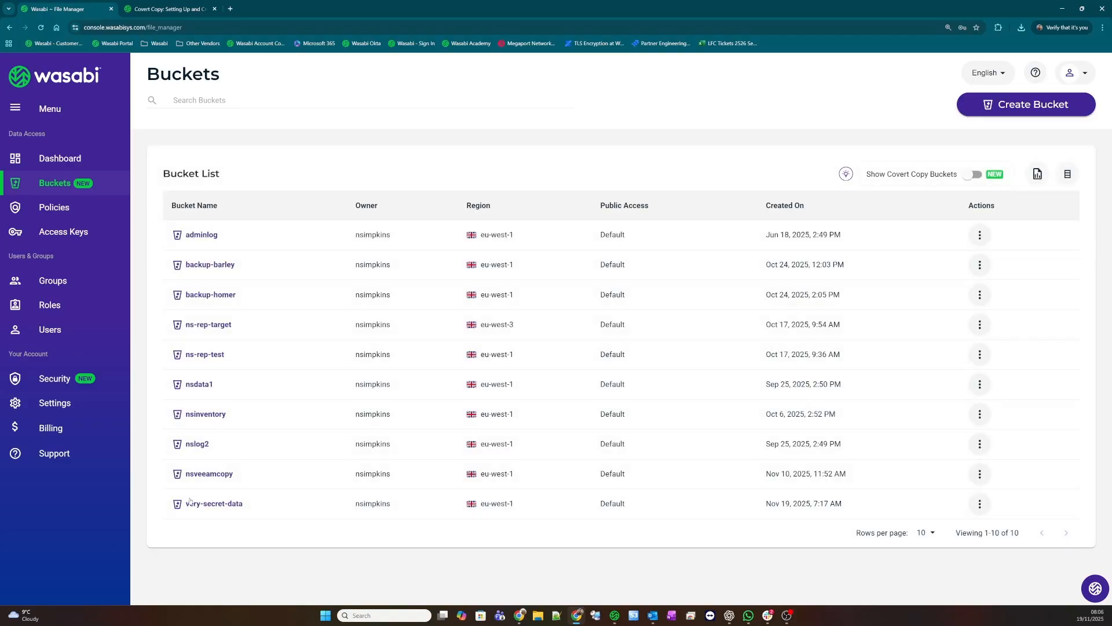
pyautogui.click(979, 503)
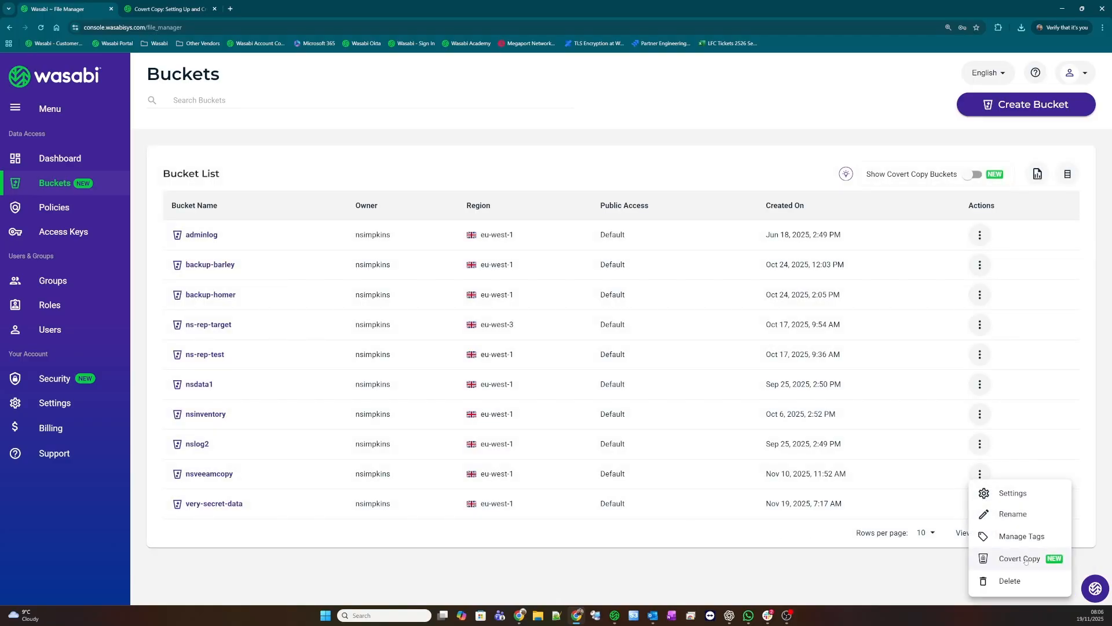
pyautogui.click(1025, 559)
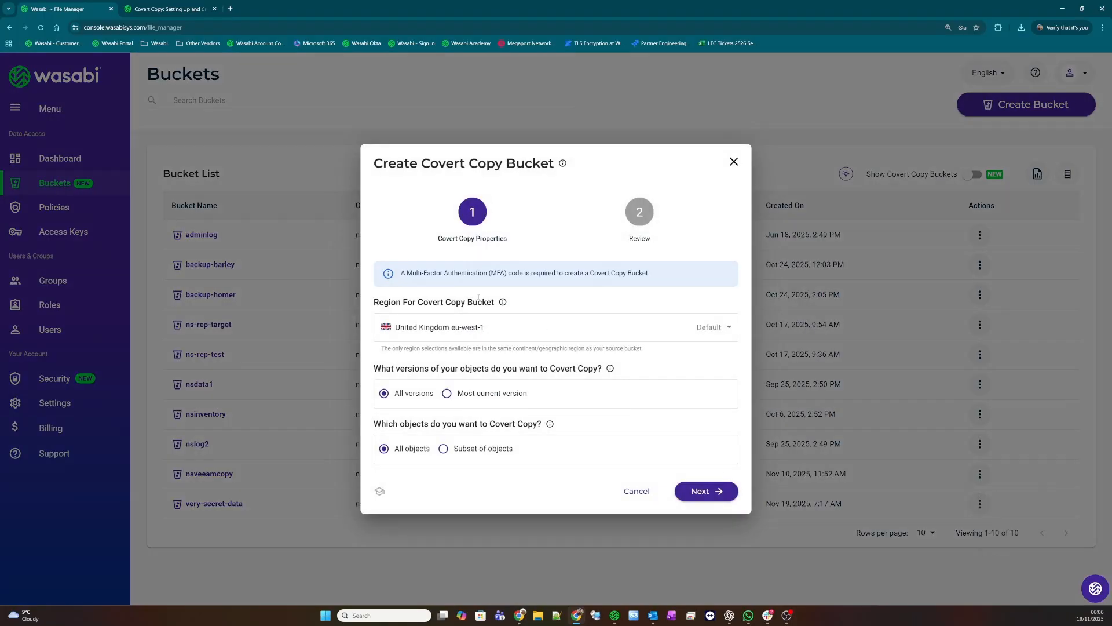
pyautogui.click(637, 492)
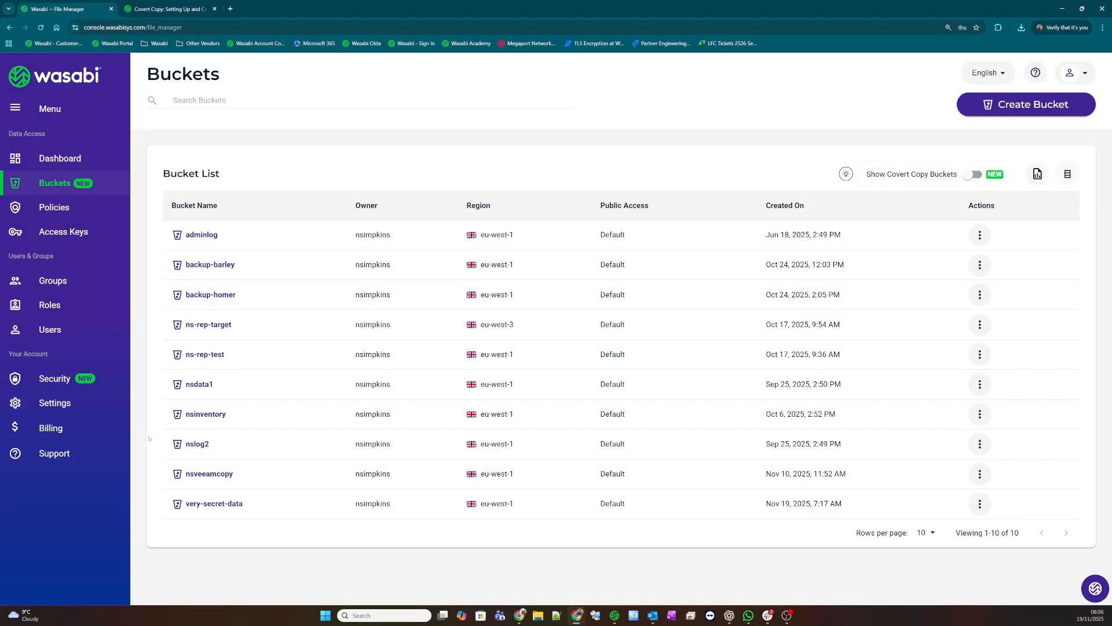